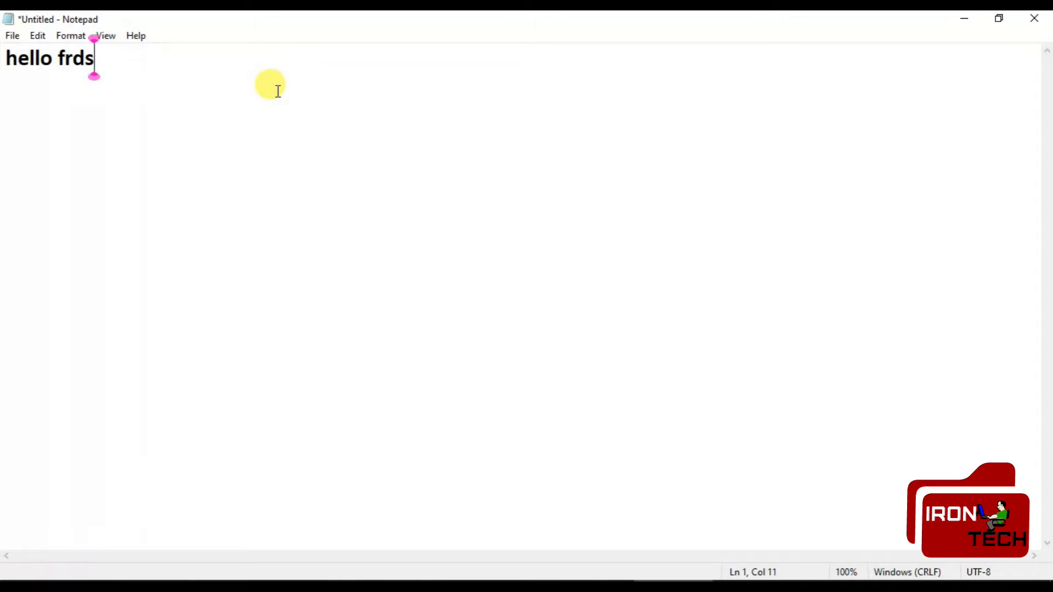
Step: Complete the first line of the note so it reads "hello frds now we are going to know about"
{"action": "type", "text": "no"}
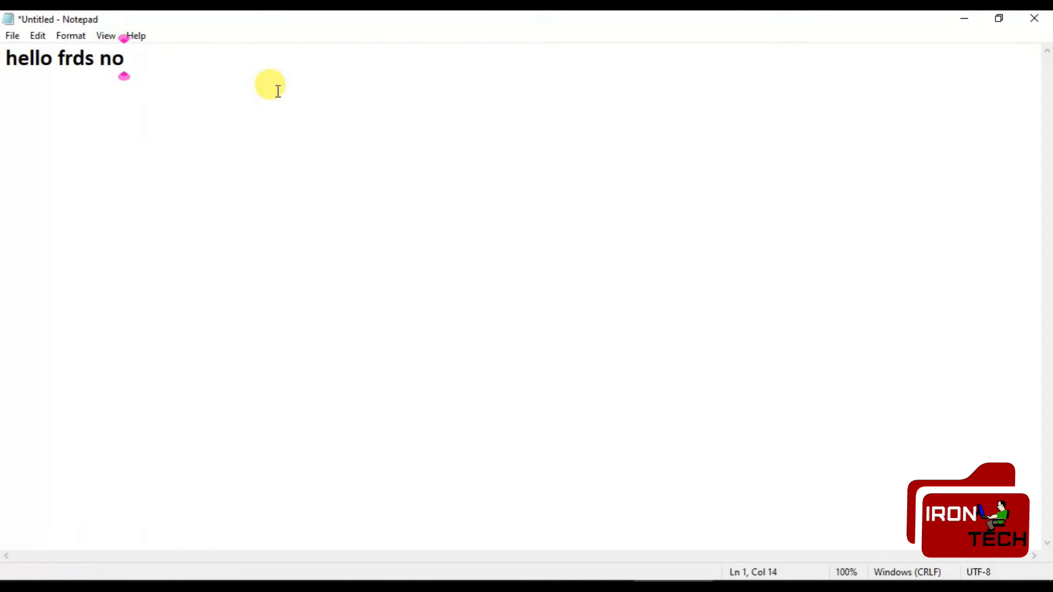
{"action": "type", "text": "w we "}
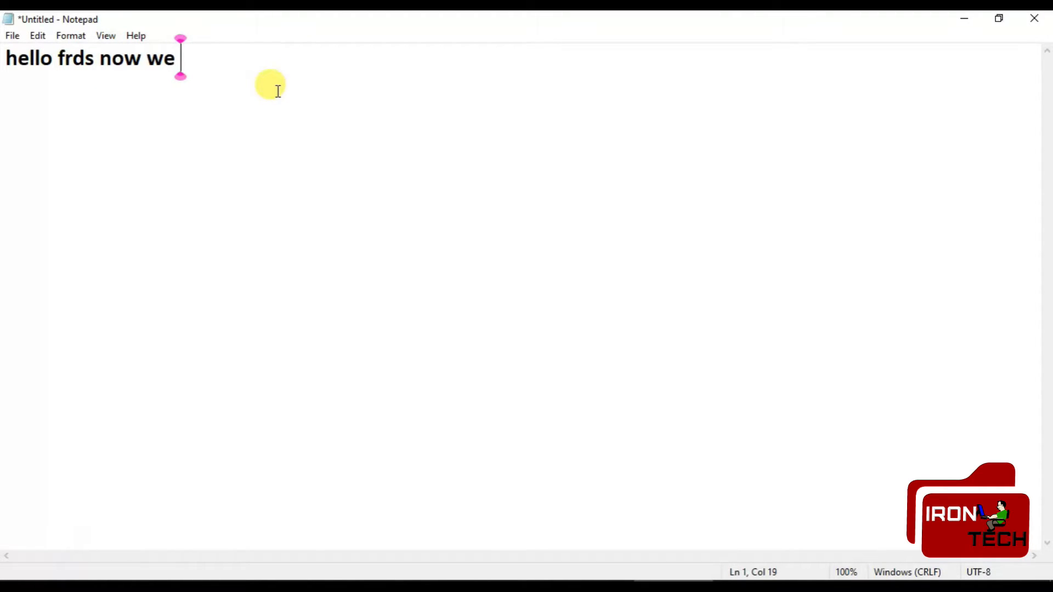
{"action": "type", "text": "are going"}
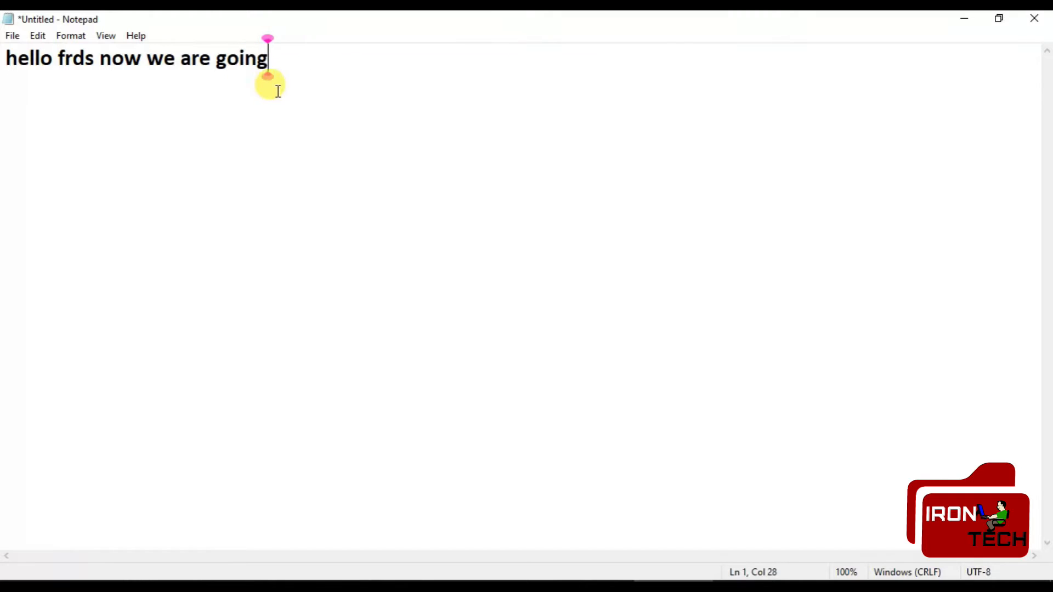
{"action": "type", "text": " to "}
{"action": "type", "text": "kn"}
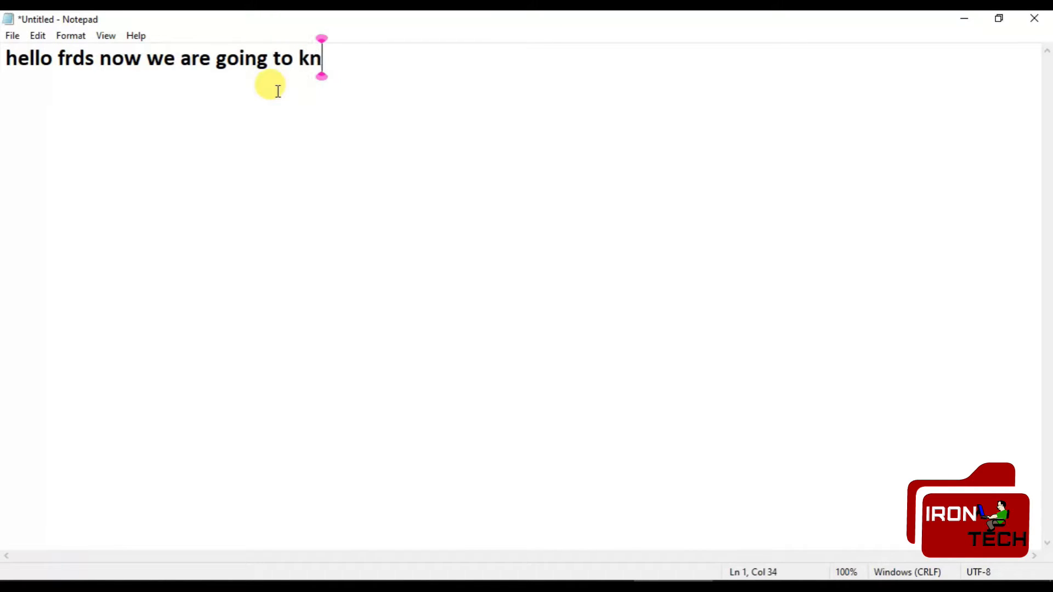
{"action": "type", "text": "ow about the"}
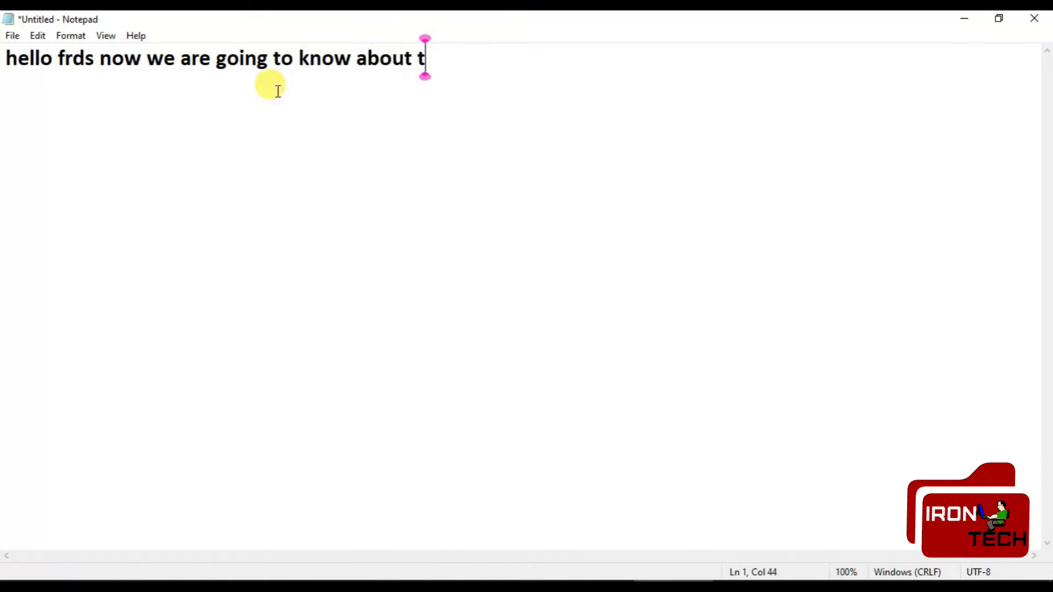
{"action": "key", "text": "BackSpace"}
{"action": "key", "text": "BackSpace"}
{"action": "key", "text": "BackSpace"}
{"action": "key", "text": "BackSpace"}
Step: Add the line "how to create the archive in outlook" below the greeting, leaving one blank line between them
{"action": "key", "text": "Return"}
{"action": "key", "text": "Return"}
{"action": "type", "text": "how to cre"}
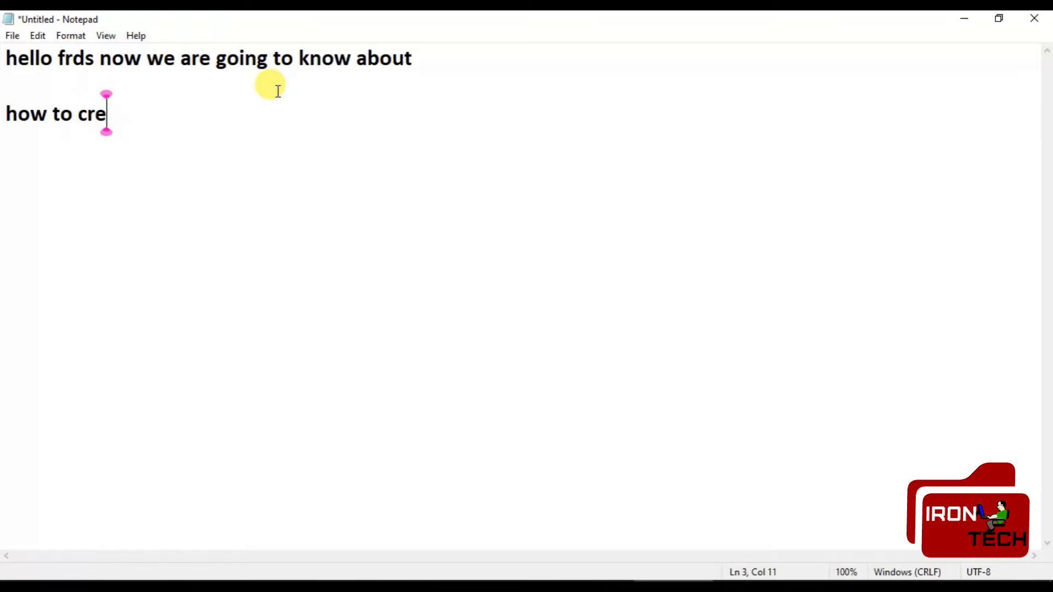
{"action": "type", "text": "ate "}
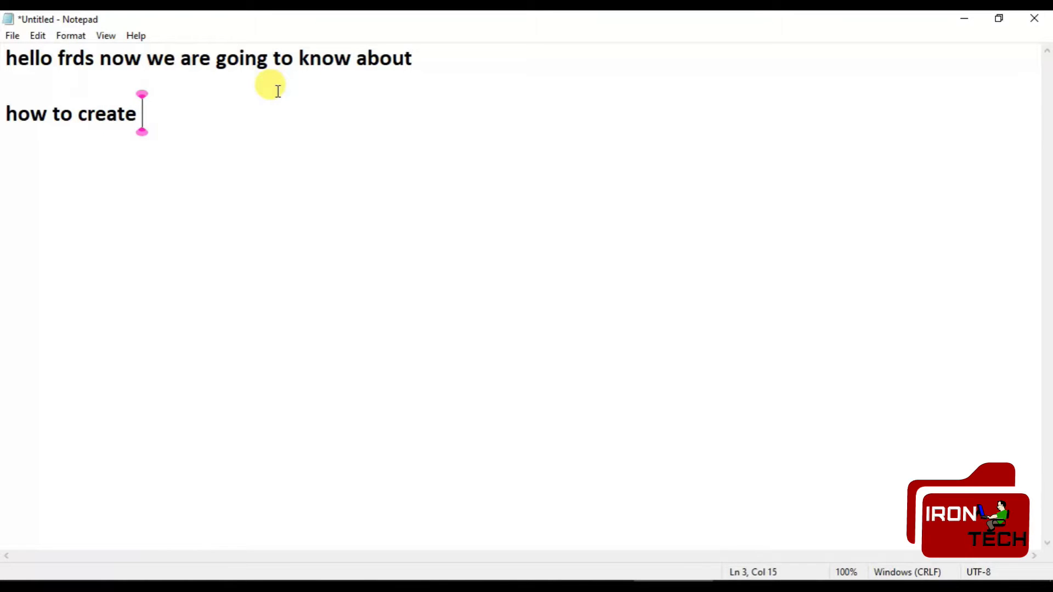
{"action": "type", "text": "the arc"}
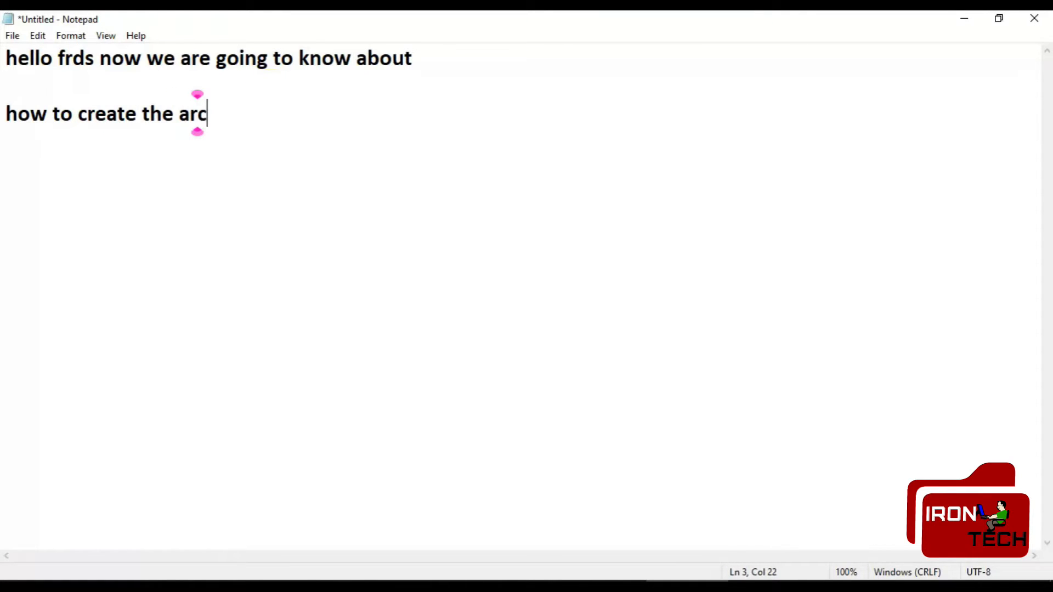
{"action": "type", "text": "vive"}
{"action": "key", "text": "BackSpace"}
{"action": "key", "text": "BackSpace"}
{"action": "key", "text": "BackSpace"}
{"action": "key", "text": "BackSpace"}
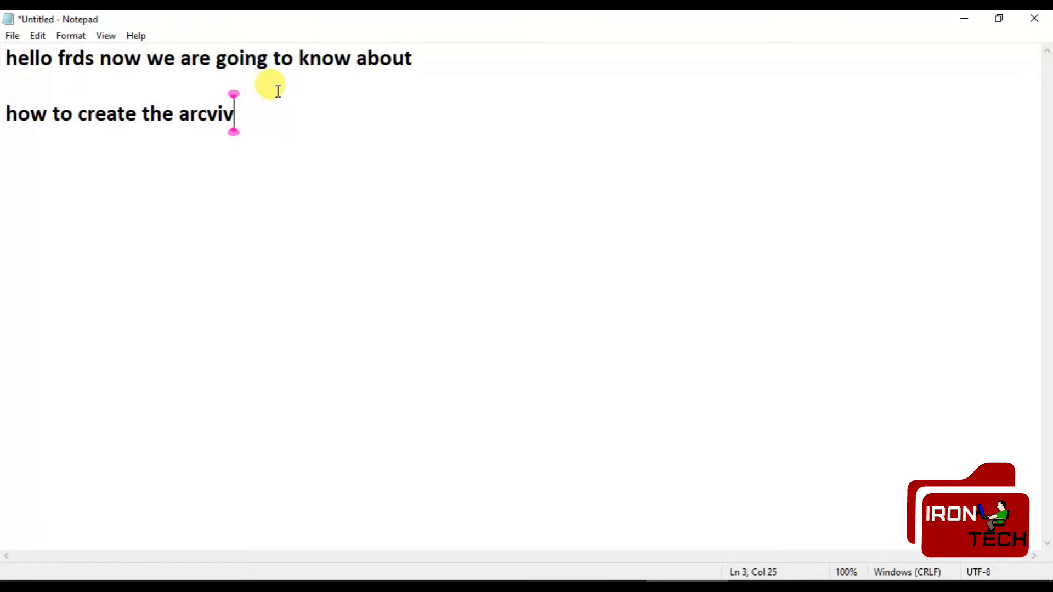
{"action": "type", "text": "hive"}
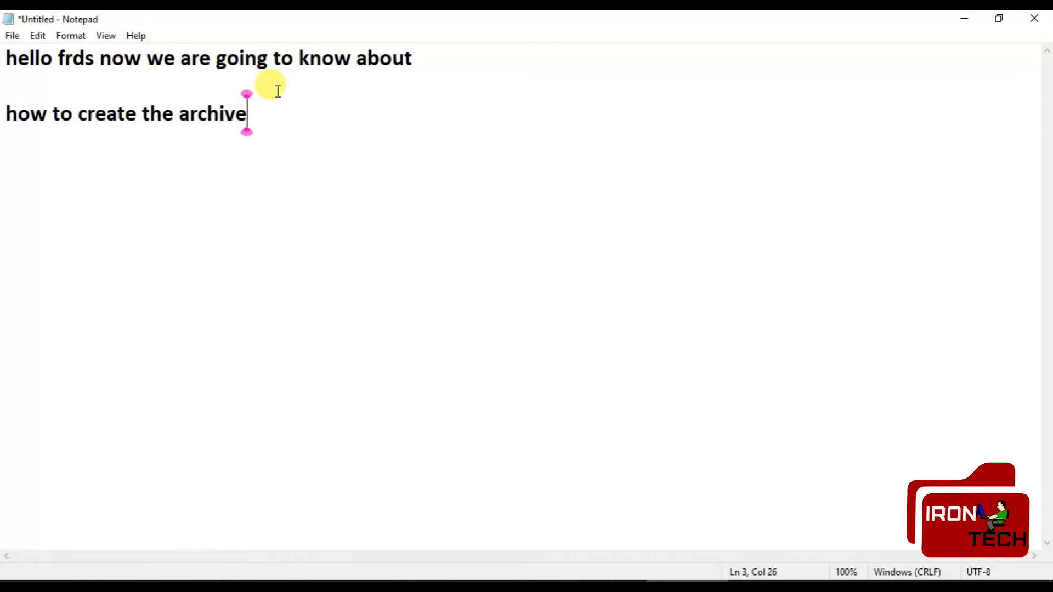
{"action": "type", "text": " in "}
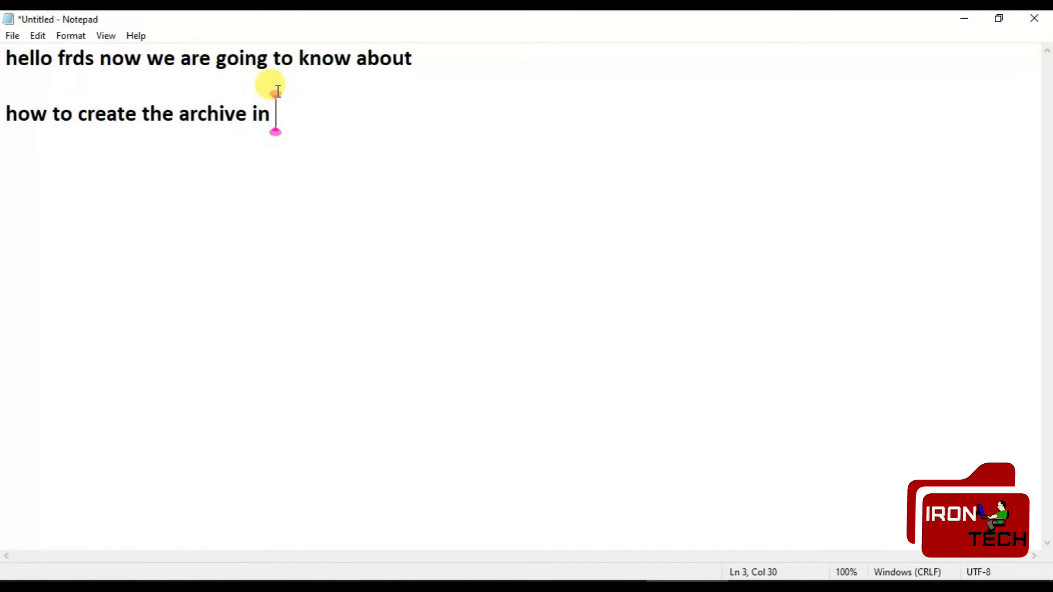
{"action": "type", "text": "outlook"}
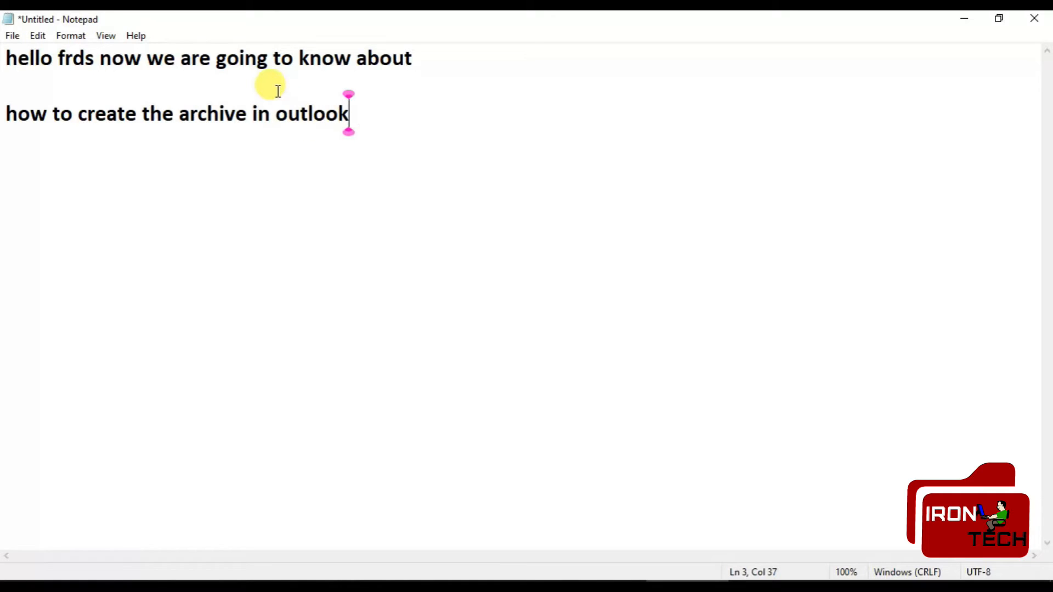
Step: Add the line "in my laptop am using MS office version 2016" after two blank lines
{"action": "key", "text": "Return"}
{"action": "key", "text": "Return"}
{"action": "key", "text": "Return"}
{"action": "type", "text": "not"}
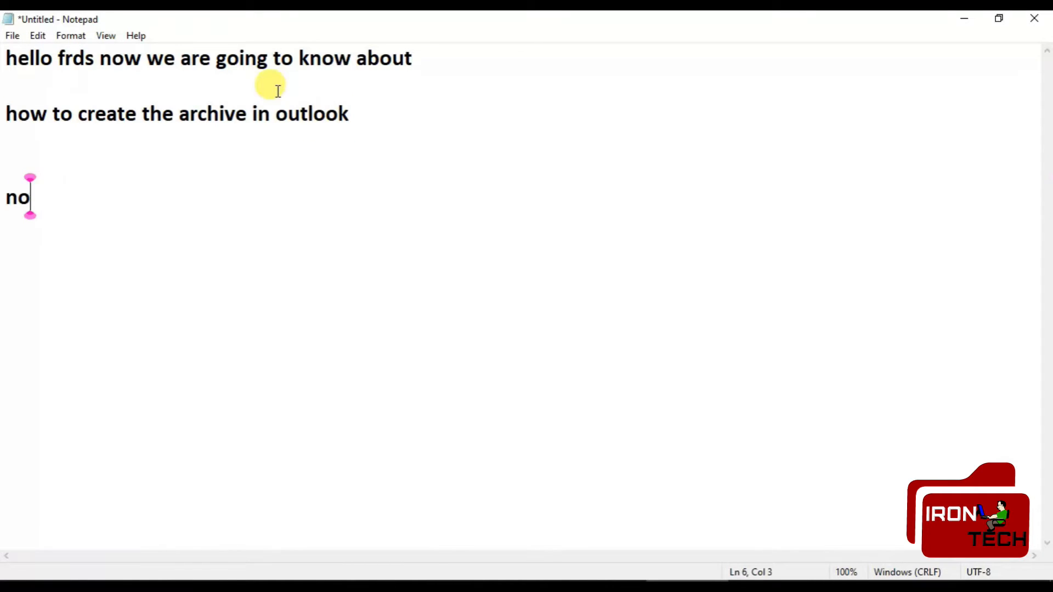
{"action": "key", "text": "BackSpace"}
{"action": "key", "text": "BackSpace"}
{"action": "key", "text": "BackSpace"}
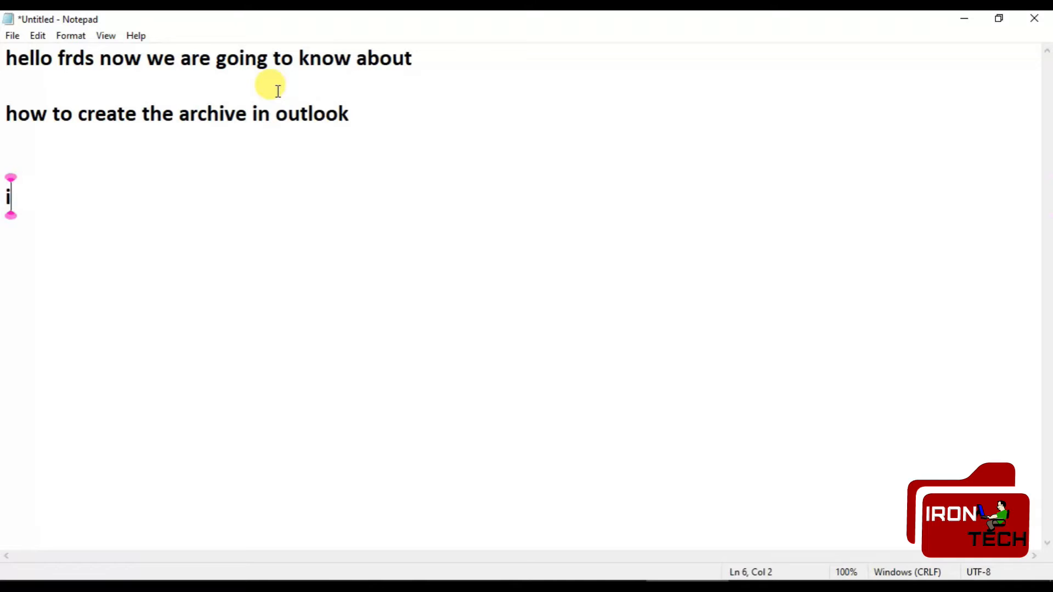
{"action": "type", "text": "in my laptop am "}
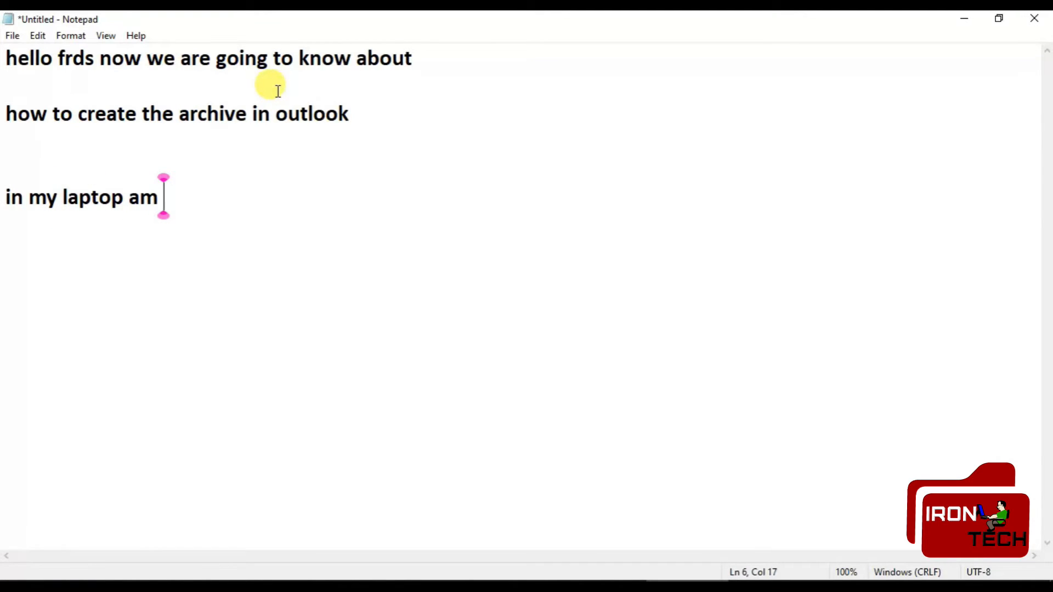
{"action": "type", "text": "using "}
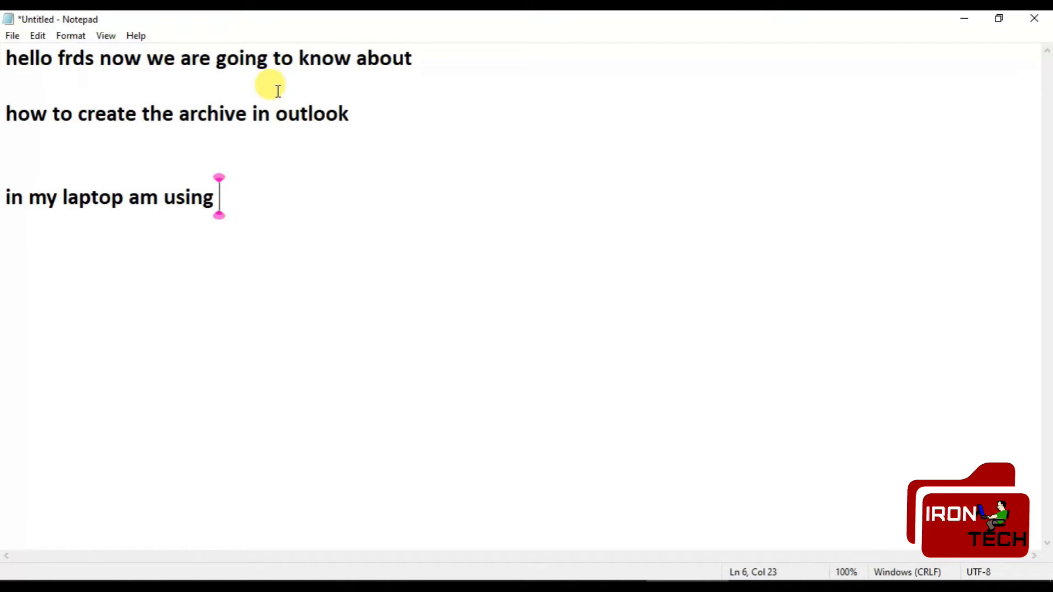
{"action": "type", "text": "MS o"}
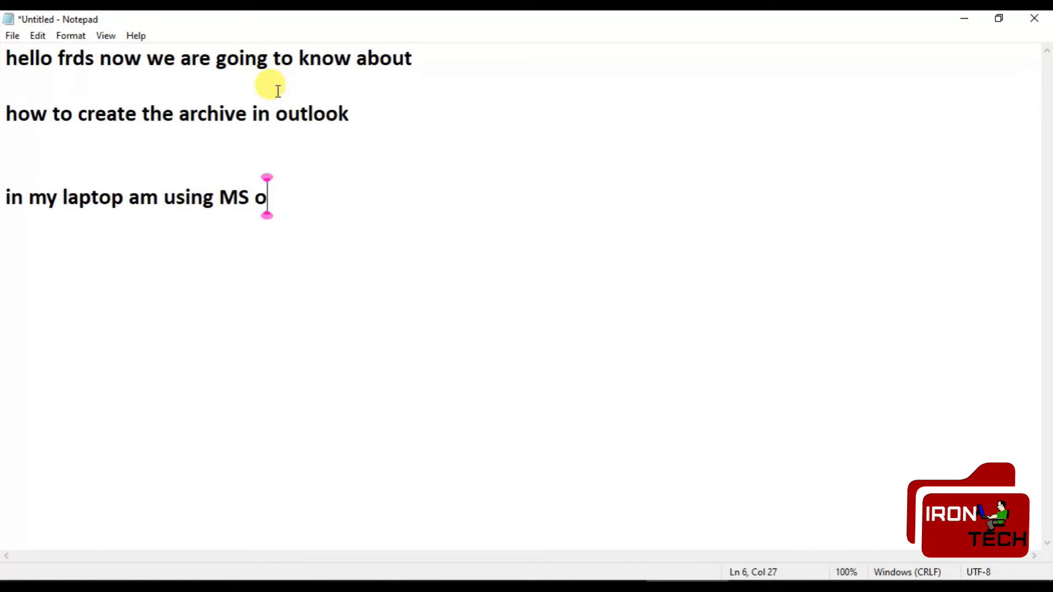
{"action": "type", "text": "ffice version 2016"}
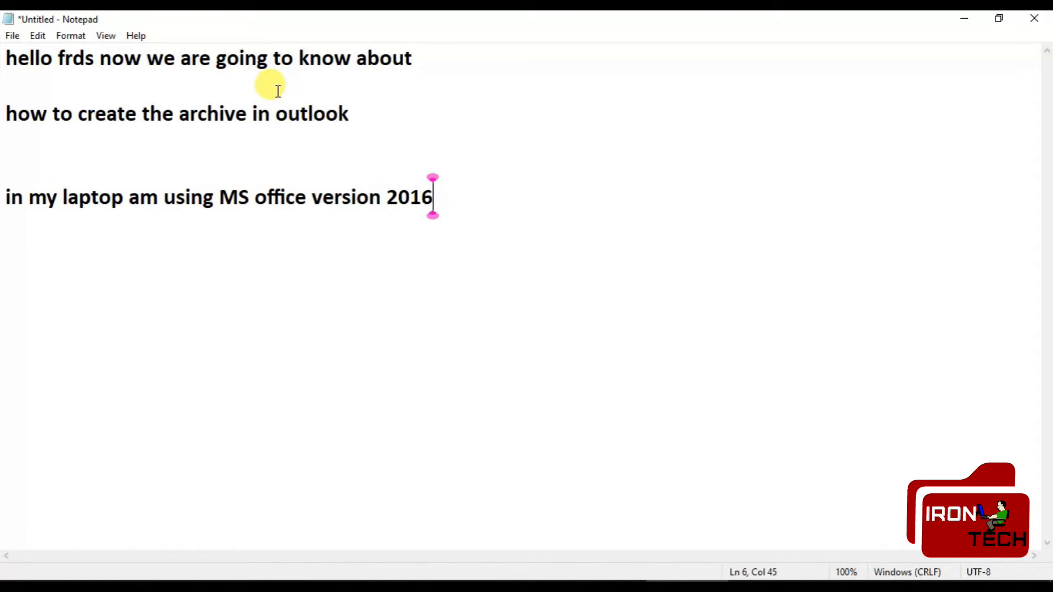
Step: Add the line "i gonna show u how to do that ?" after a blank line, and minimize the note to switch to Outlook
{"action": "key", "text": "Return"}
{"action": "key", "text": "Return"}
{"action": "type", "text": "i go"}
{"action": "type", "text": "nne"}
{"action": "key", "text": "BackSpace"}
{"action": "key", "text": "BackSpace"}
{"action": "type", "text": "a show "}
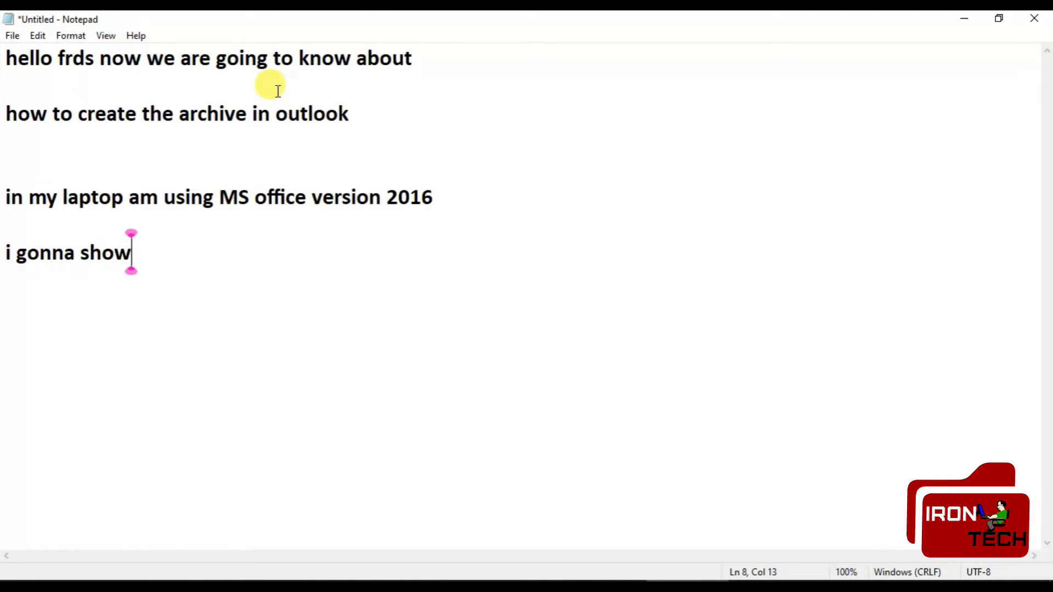
{"action": "type", "text": "u "}
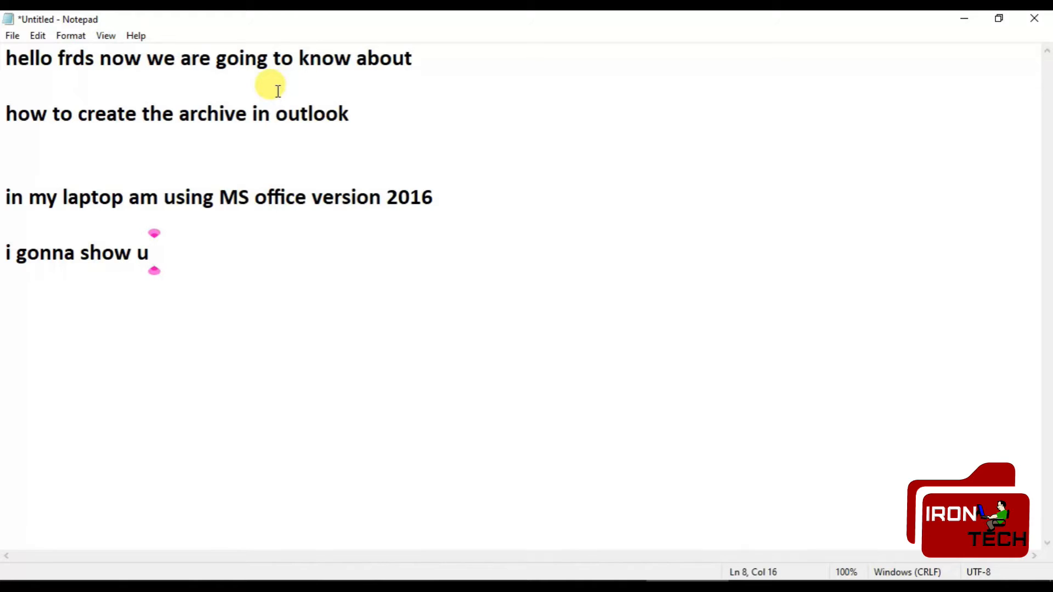
{"action": "type", "text": "how to"}
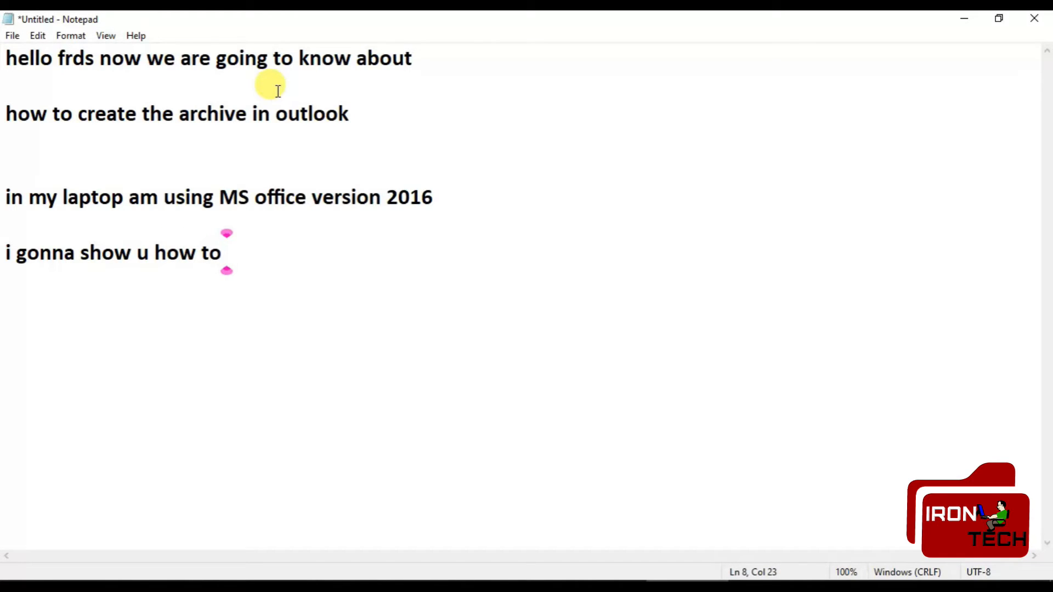
{"action": "type", "text": " do that"}
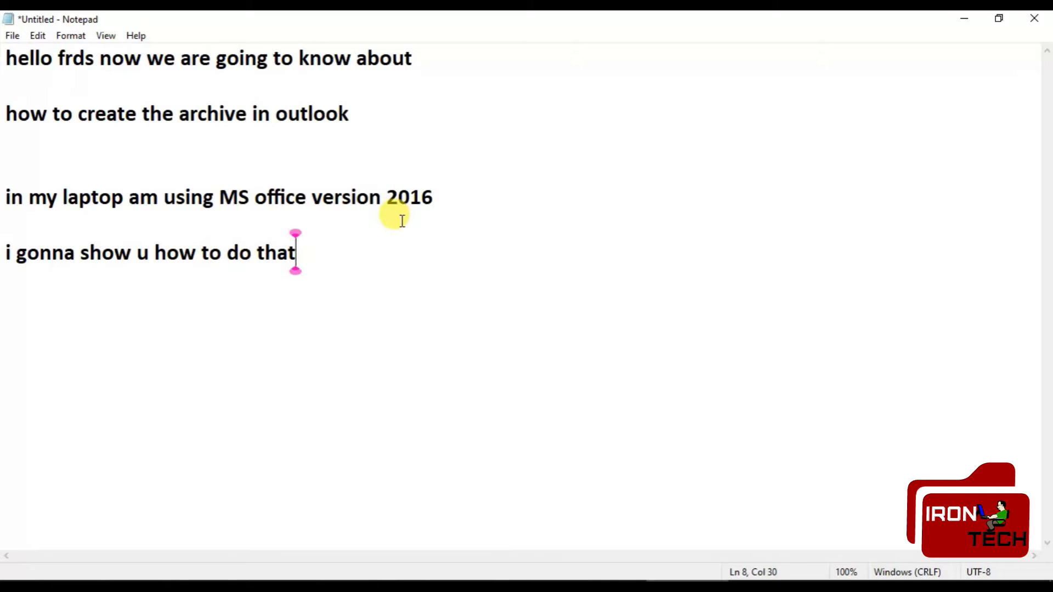
{"action": "type", "text": " ?"}
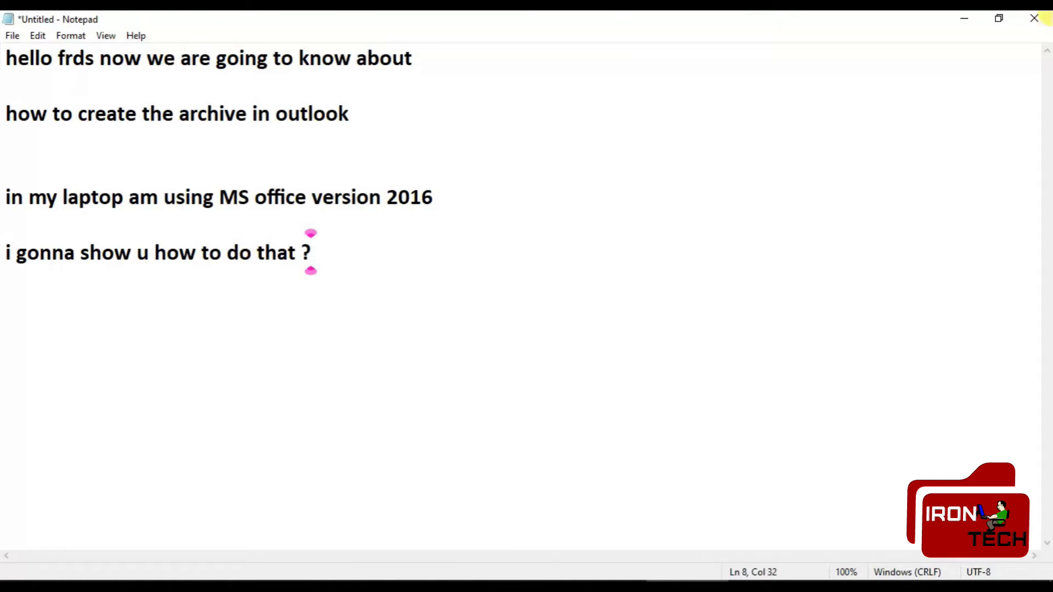
{"action": "left_click", "coordinate": [966, 18]}
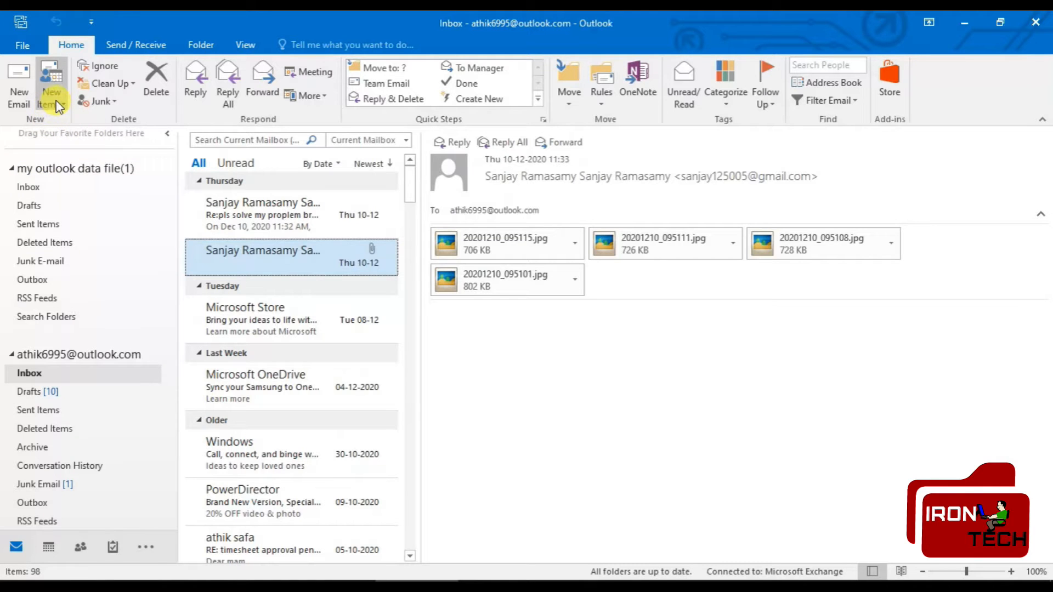
{"action": "left_click", "coordinate": [24, 44]}
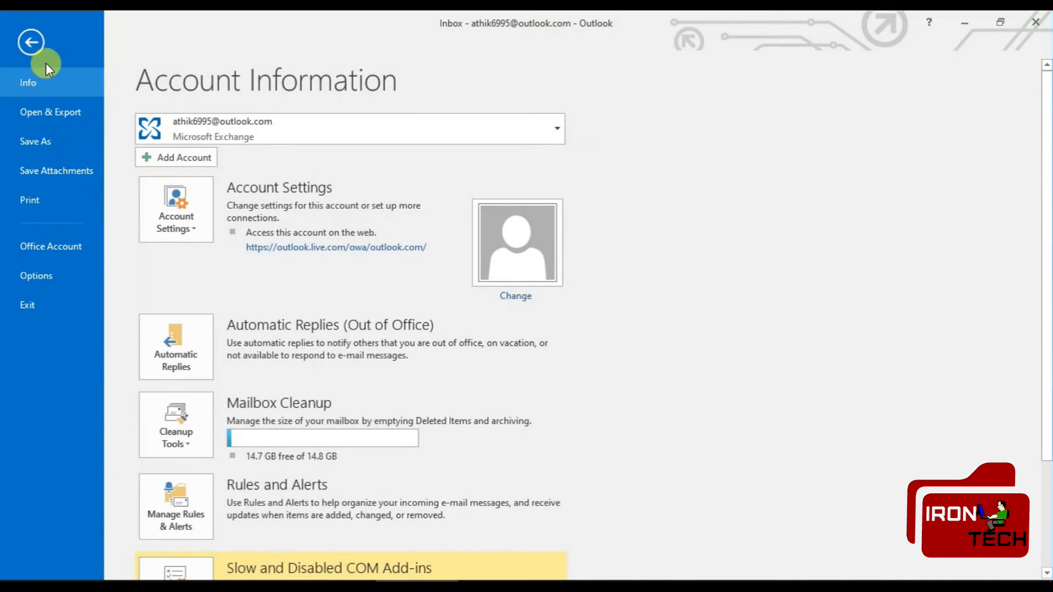
{"action": "key", "text": "Escape"}
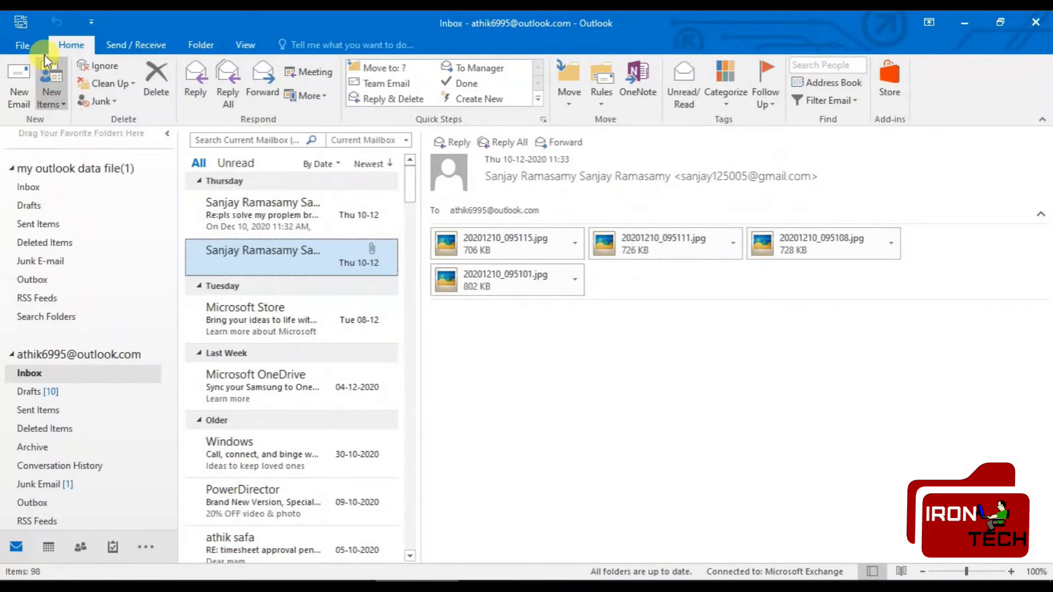
{"action": "left_click", "coordinate": [125, 49]}
{"action": "left_click", "coordinate": [201, 45]}
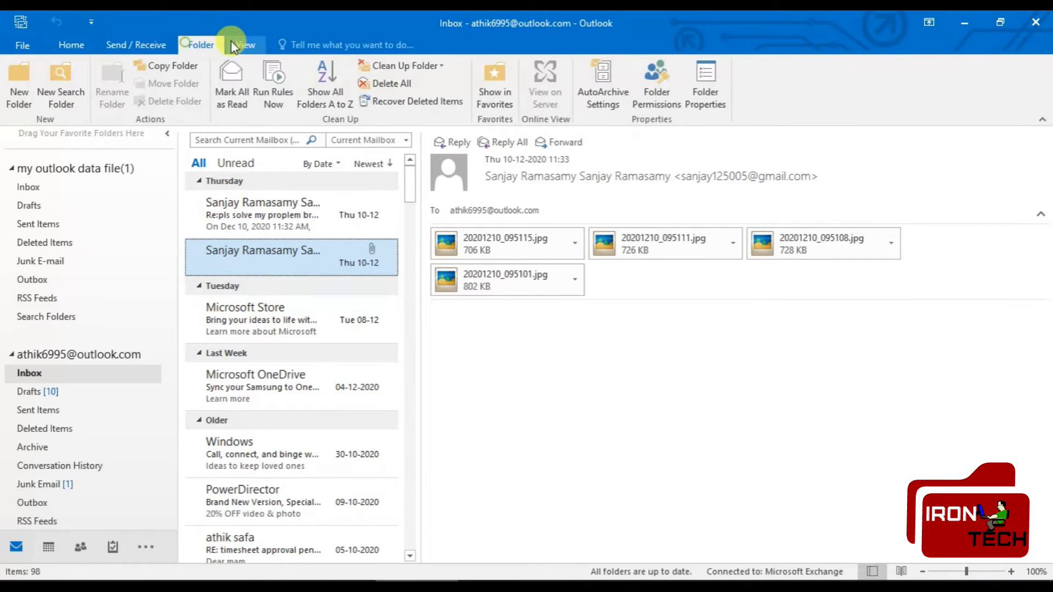
{"action": "left_click", "coordinate": [245, 45]}
{"action": "left_click", "coordinate": [71, 48]}
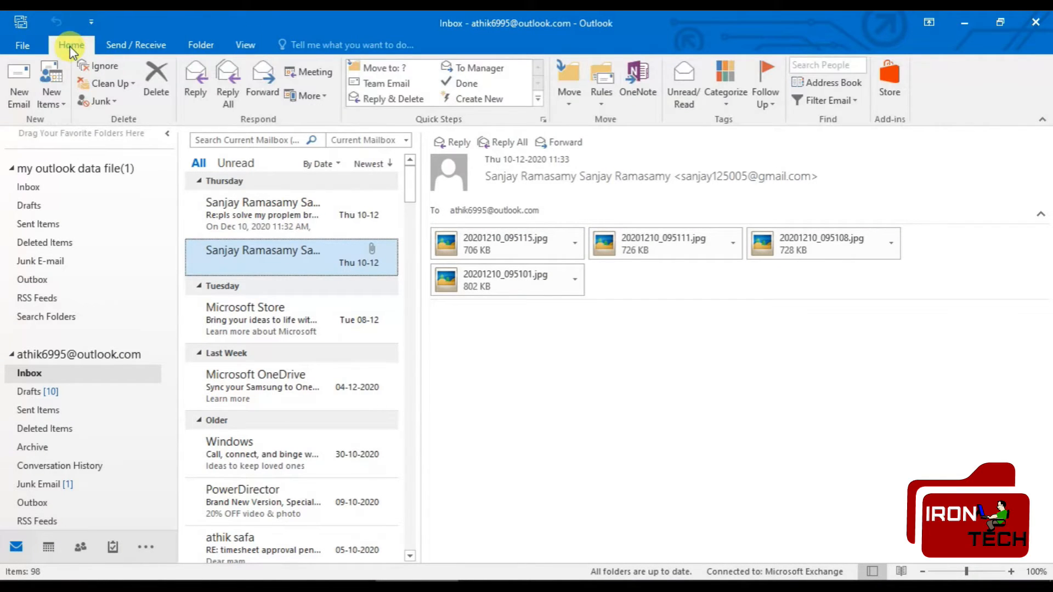
Step: Start creating a new Outlook Data File and set its file name to "my archive_dec_2020"
{"action": "left_click", "coordinate": [60, 108]}
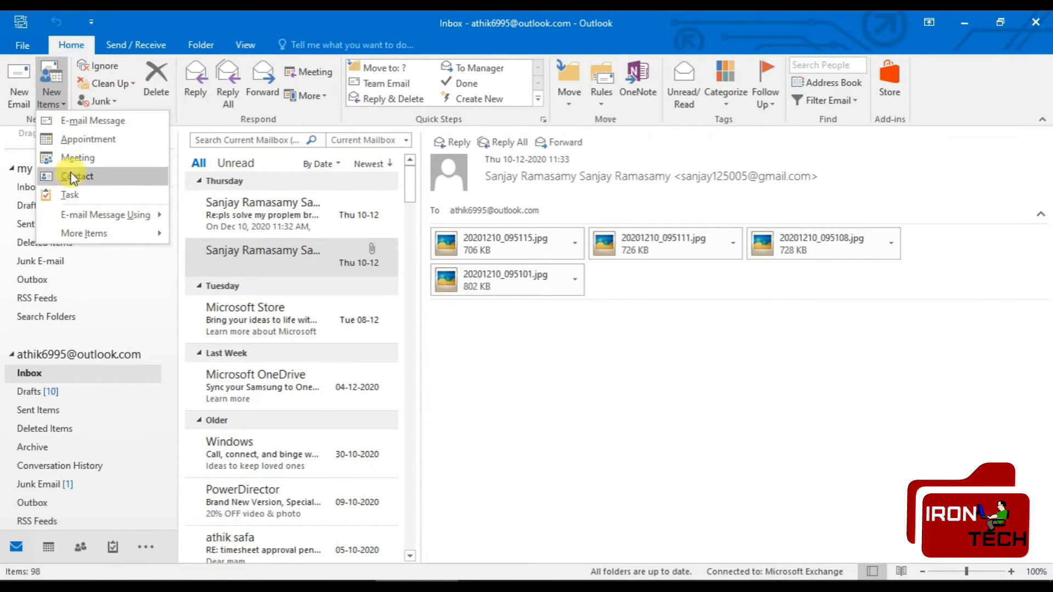
{"action": "left_click", "coordinate": [87, 233]}
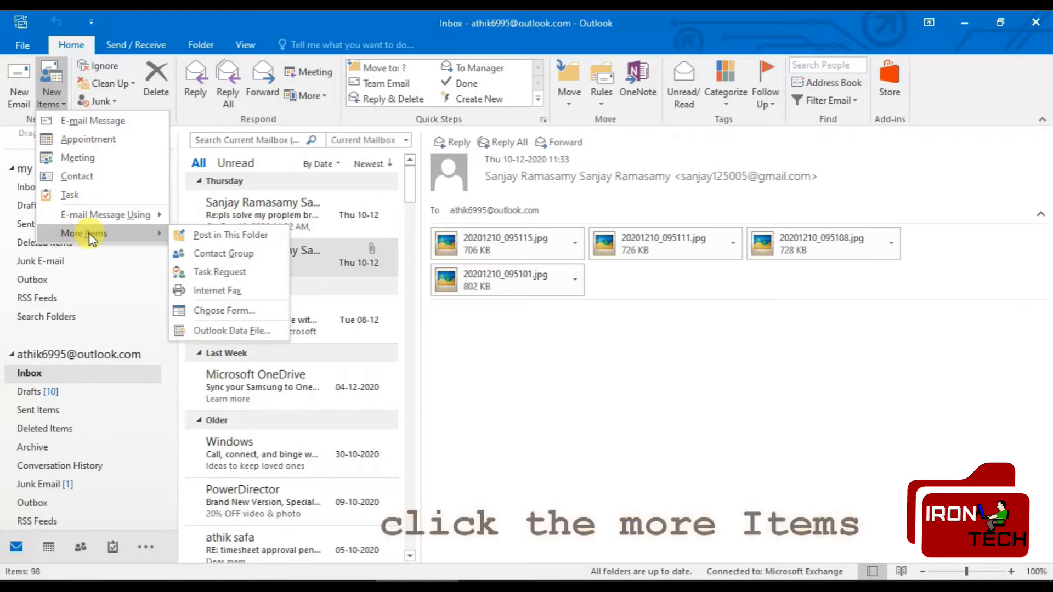
{"action": "left_click", "coordinate": [233, 331]}
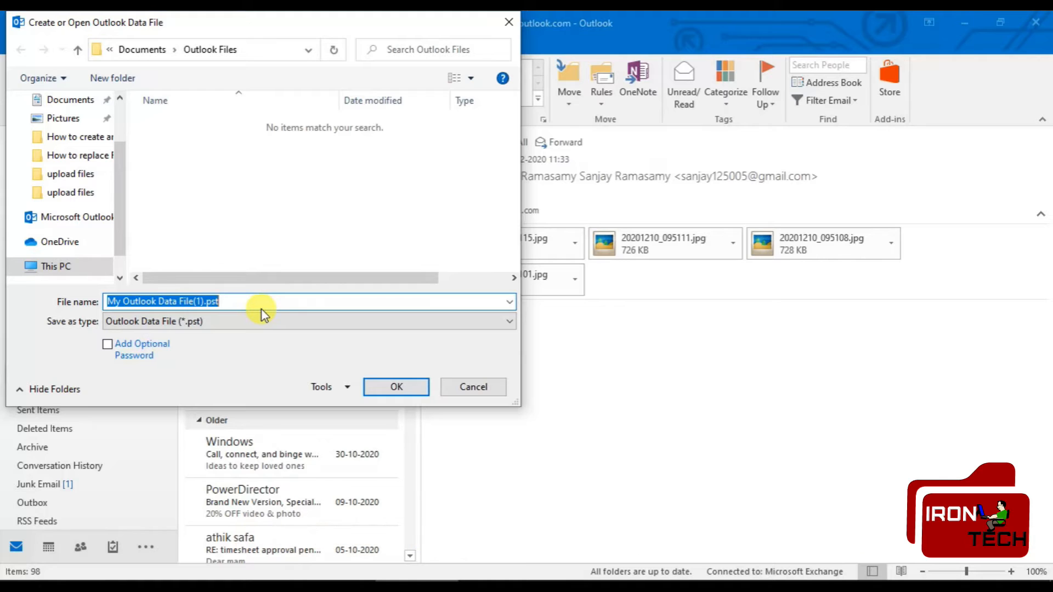
{"action": "type", "text": "m"}
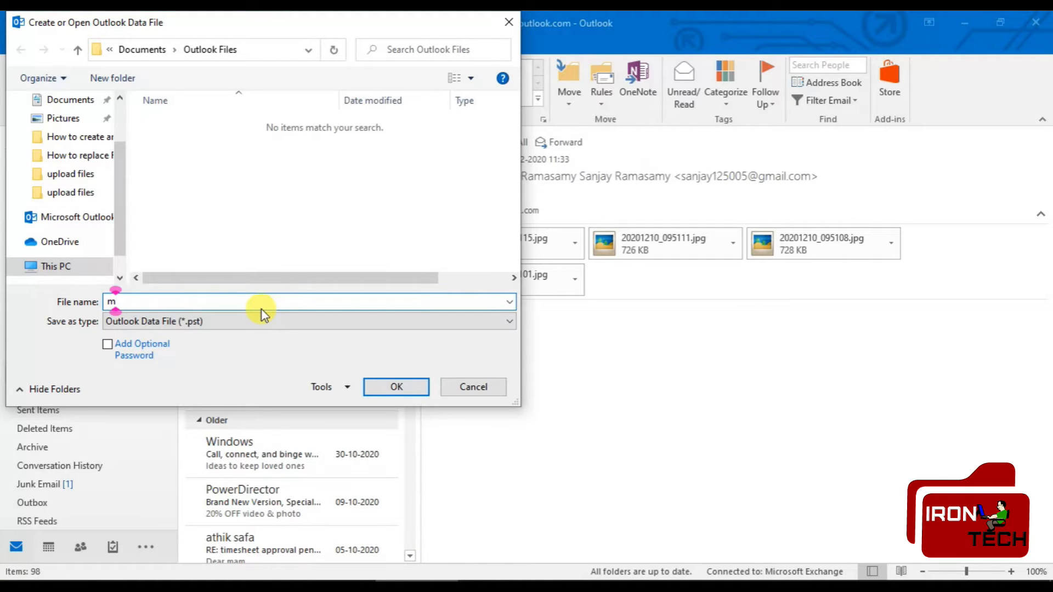
{"action": "type", "text": "y archiv"}
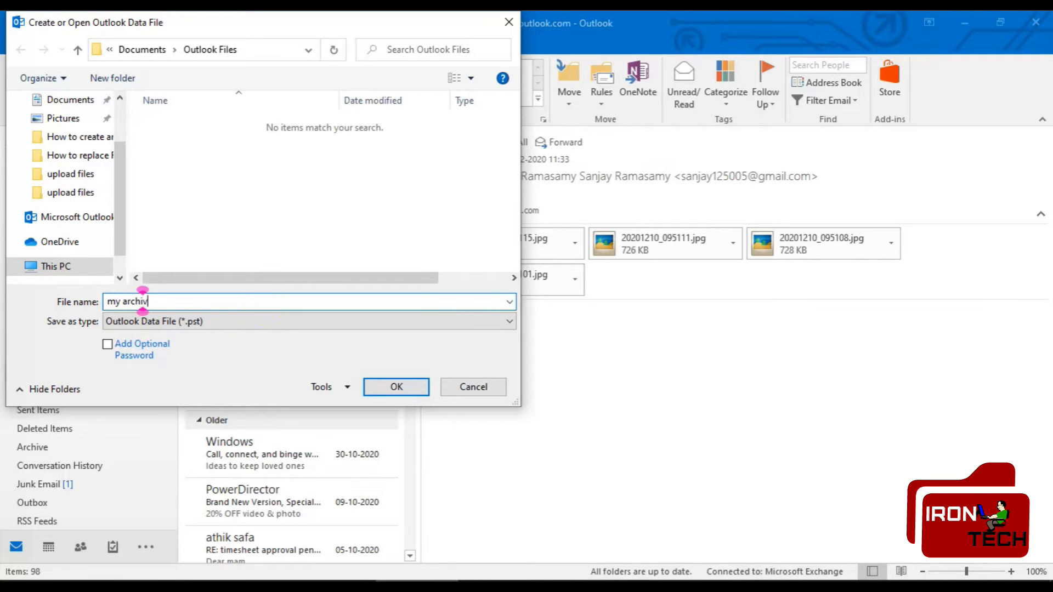
{"action": "type", "text": "e_dec_2020"}
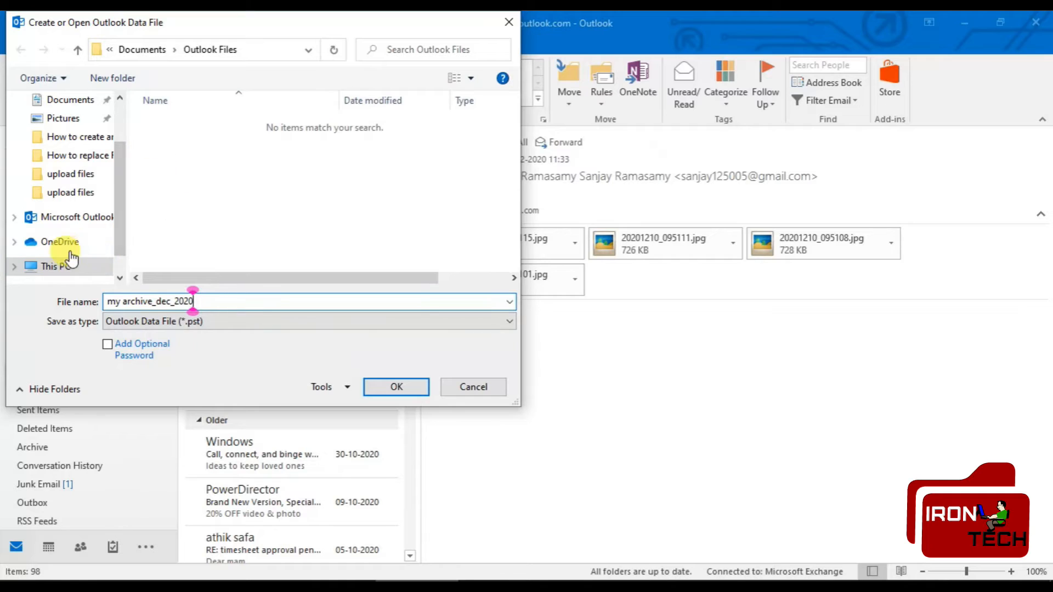
Step: Choose the E: drive as the location for the "my archive_dec_2020" data file and create it there
{"action": "left_click_drag", "start_coordinate": [117, 212], "coordinate": [119, 248]}
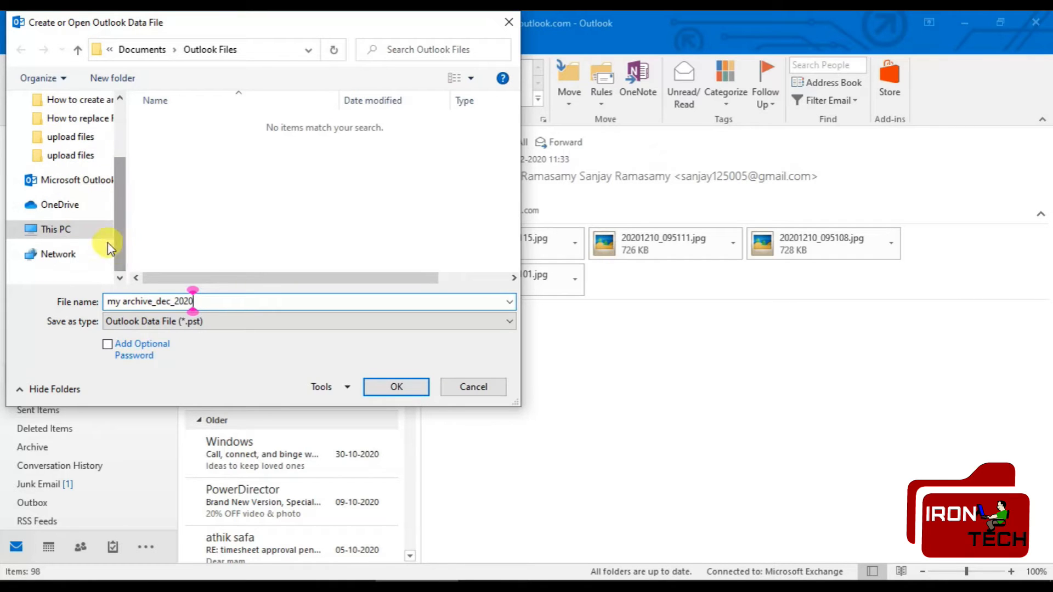
{"action": "left_click", "coordinate": [62, 230]}
{"action": "scroll", "coordinate": [329, 214], "scroll_direction": "down", "scroll_amount": 5}
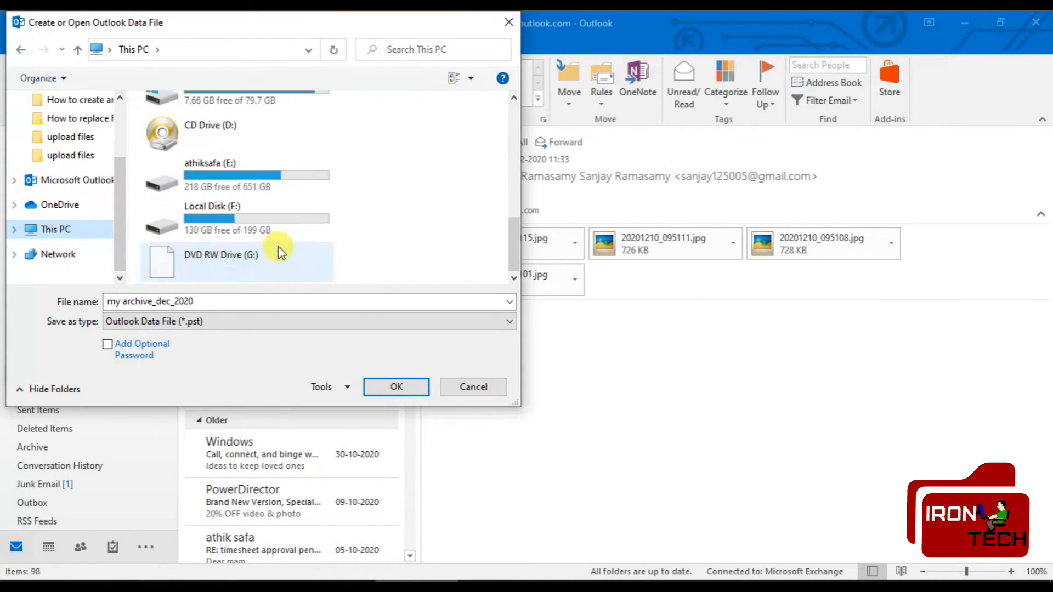
{"action": "double_click", "coordinate": [276, 183]}
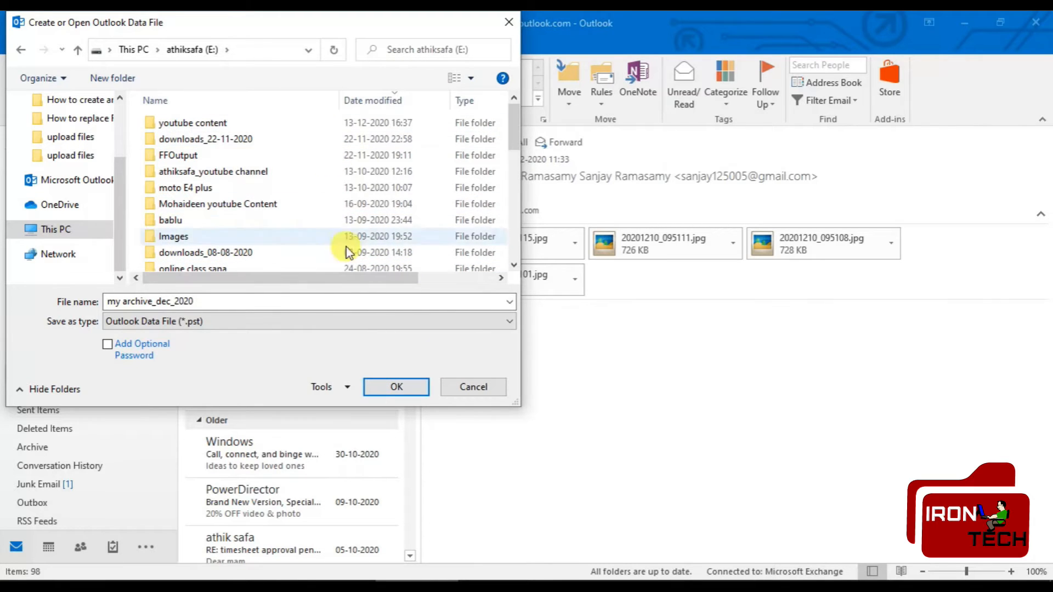
{"action": "left_click", "coordinate": [398, 391]}
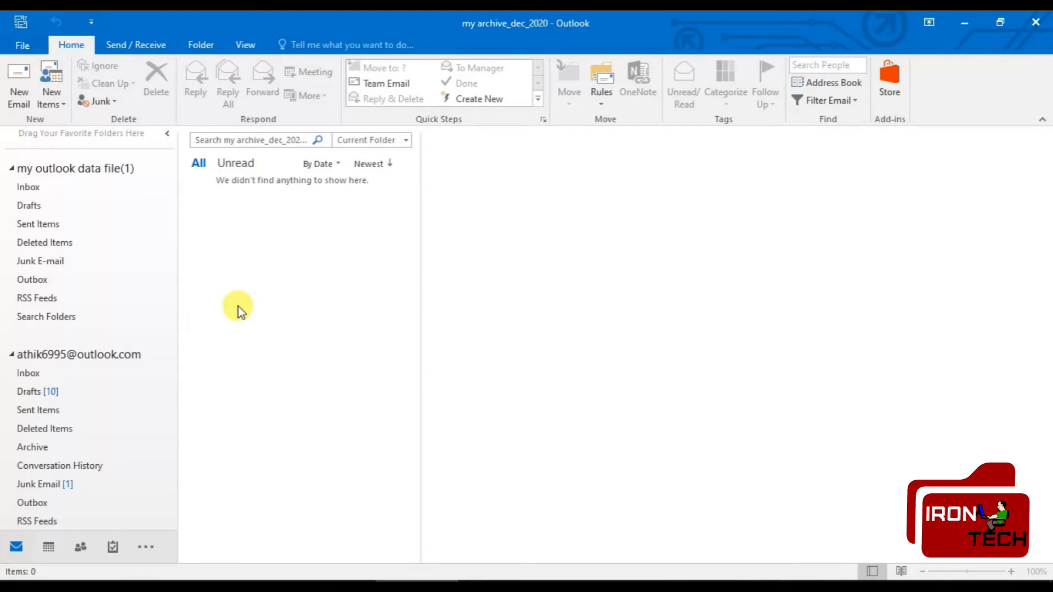
Step: Expand the my archive_dec_2020 data file in the folder list
{"action": "scroll", "coordinate": [111, 400], "scroll_direction": "down", "scroll_amount": 2}
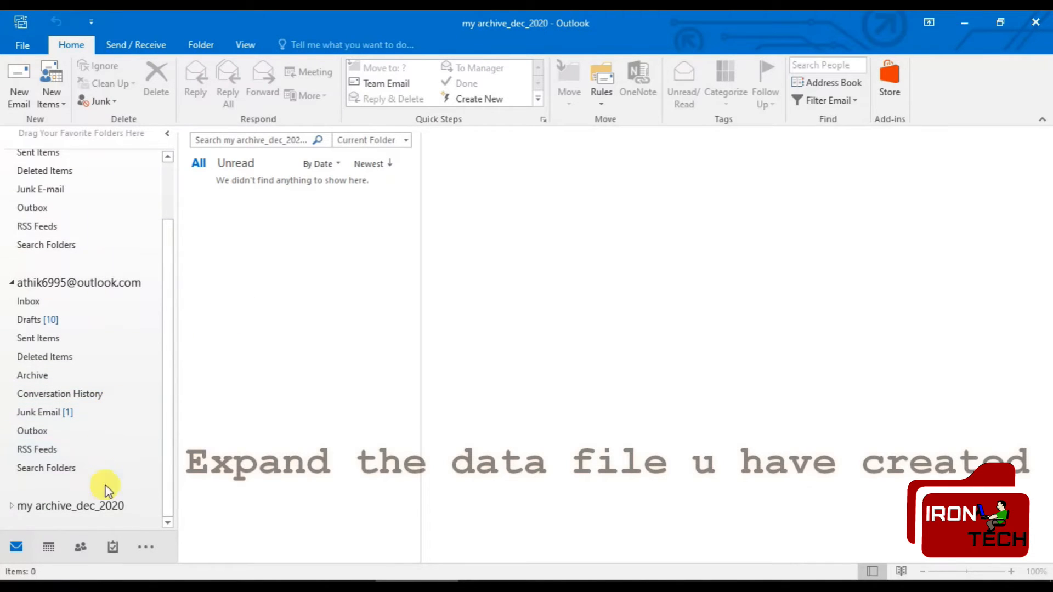
{"action": "left_click_drag", "start_coordinate": [168, 373], "coordinate": [169, 412]}
{"action": "left_click_drag", "start_coordinate": [132, 510], "coordinate": [28, 509]}
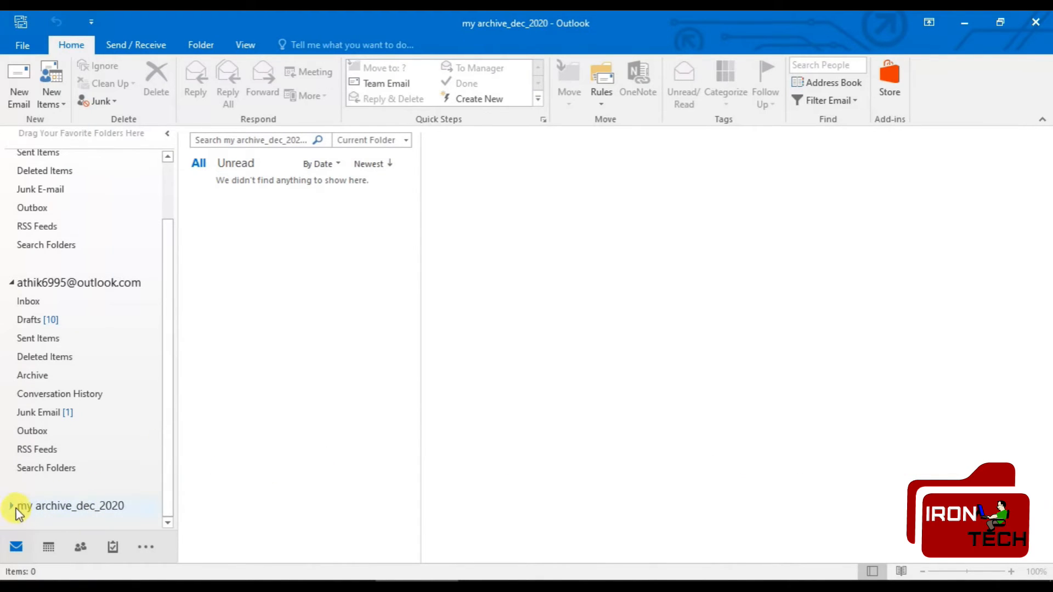
{"action": "left_click", "coordinate": [12, 507]}
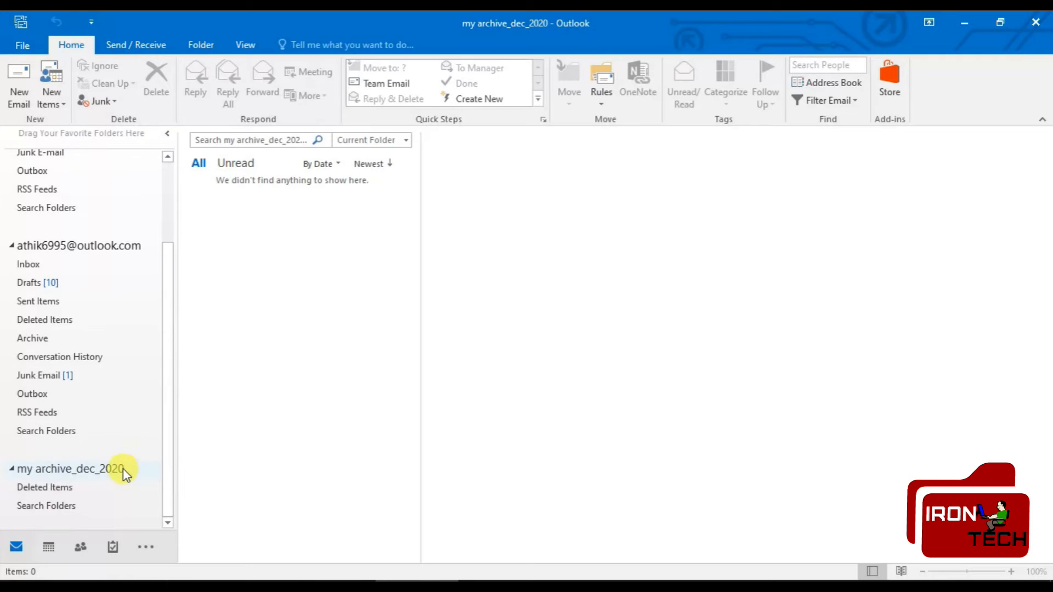
Step: Create a new folder named "Inbox" in the my archive_dec_2020 data file and open it
{"action": "right_click", "coordinate": [83, 469]}
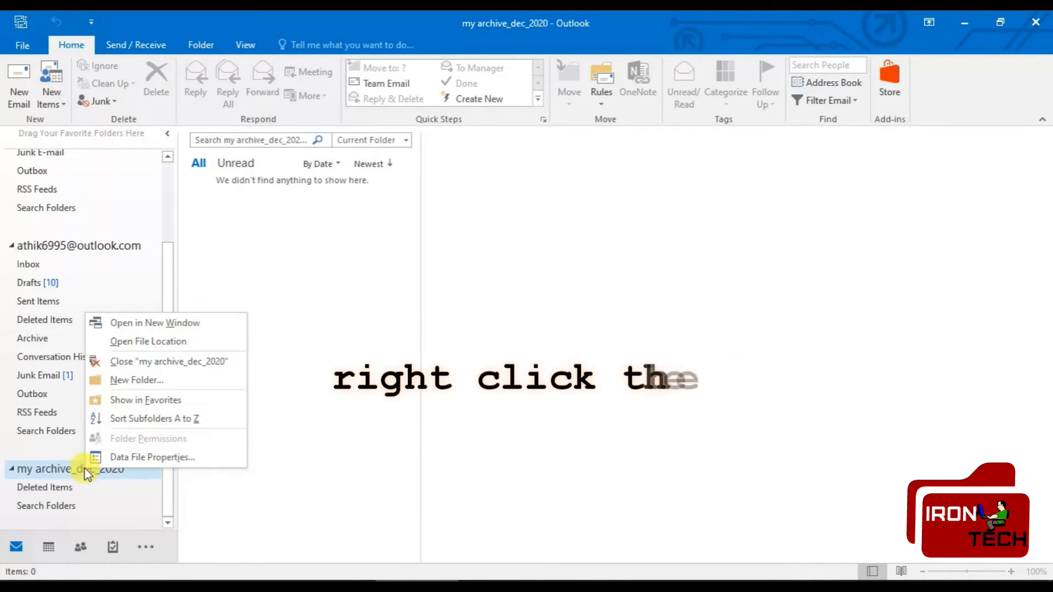
{"action": "left_click", "coordinate": [130, 386]}
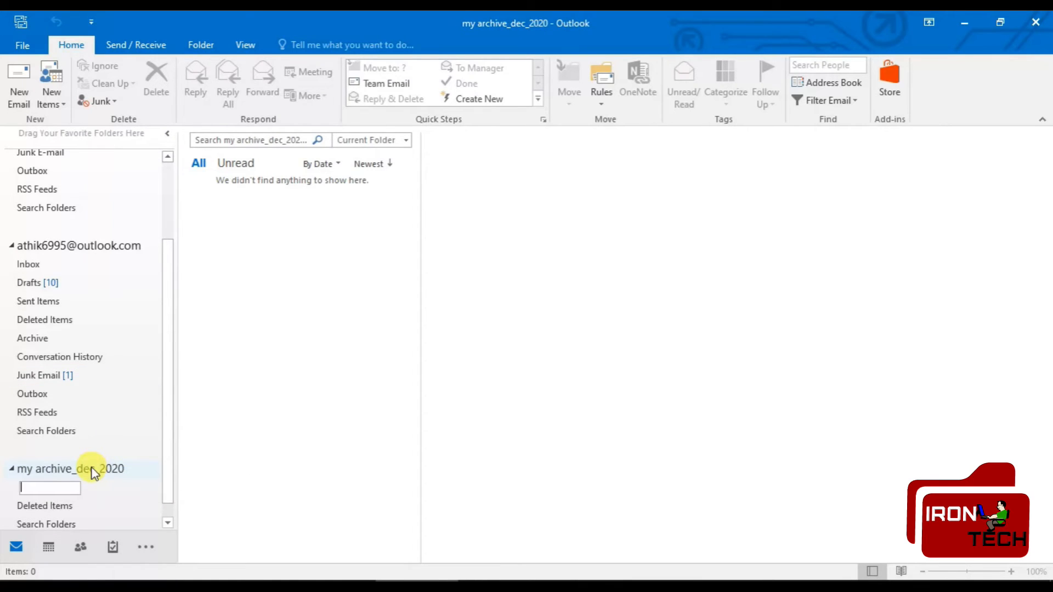
{"action": "type", "text": "In"}
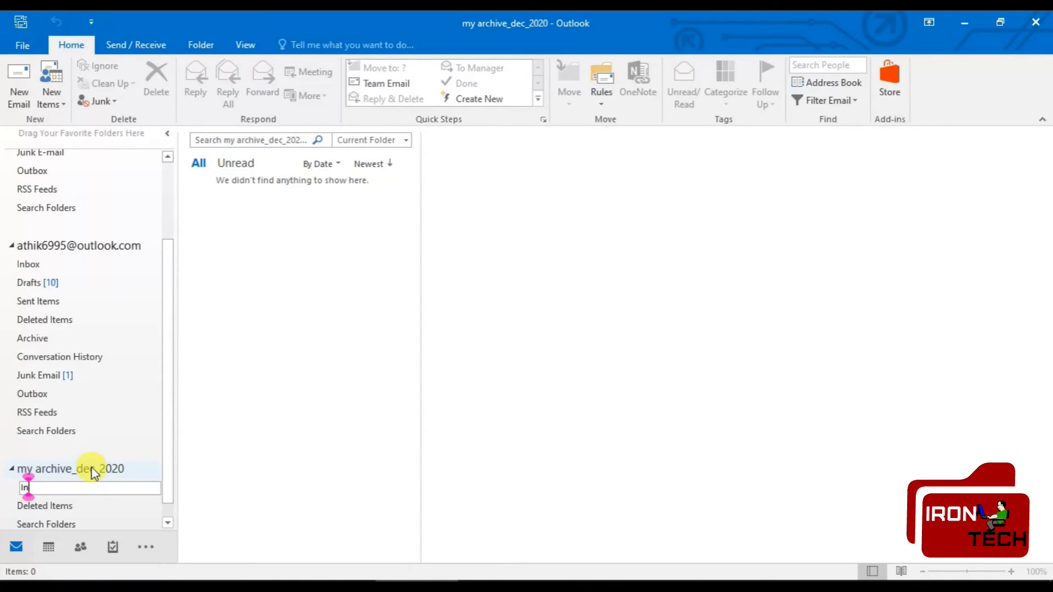
{"action": "type", "text": "box"}
{"action": "key", "text": "Return"}
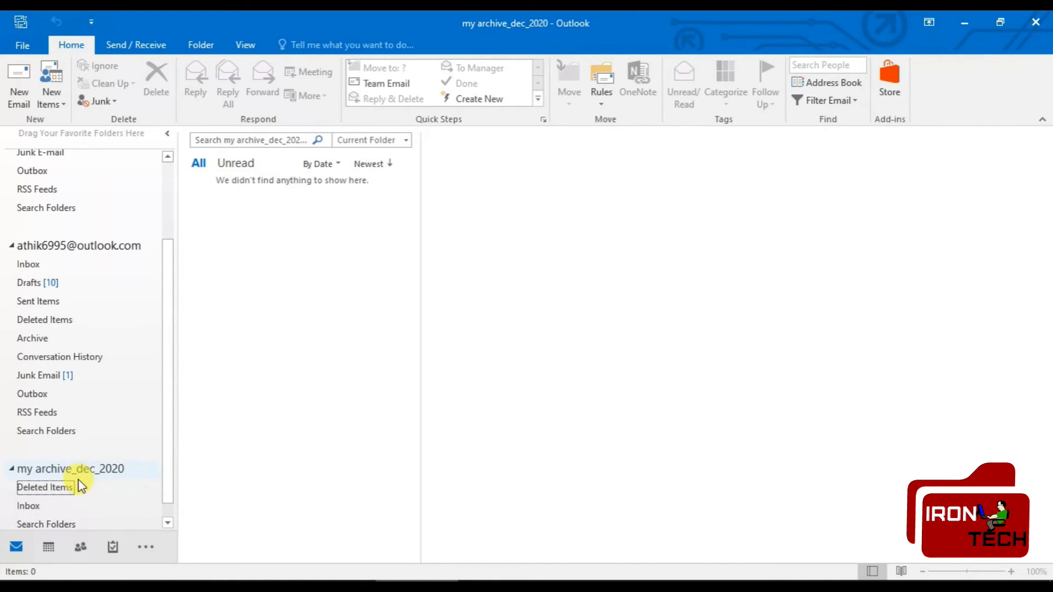
{"action": "scroll", "coordinate": [81, 485], "scroll_direction": "down", "scroll_amount": 1}
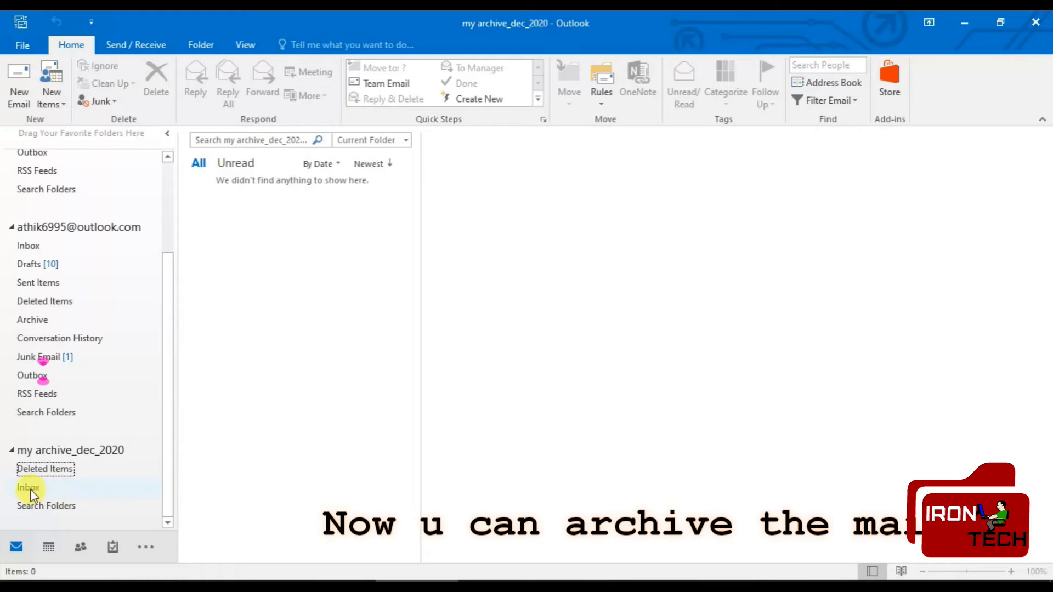
{"action": "left_click", "coordinate": [31, 489]}
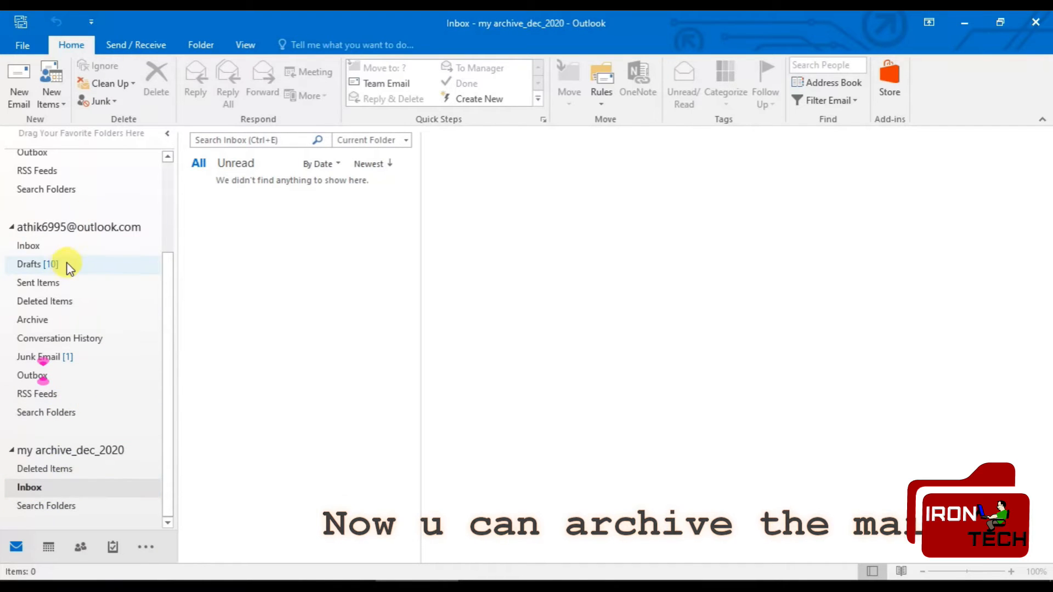
Step: Move the account Inbox mails, from the newest down to CyberLink's account activation mail of 09-04-2020, to the Inbox of my archive_dec_2020
{"action": "left_click", "coordinate": [41, 244]}
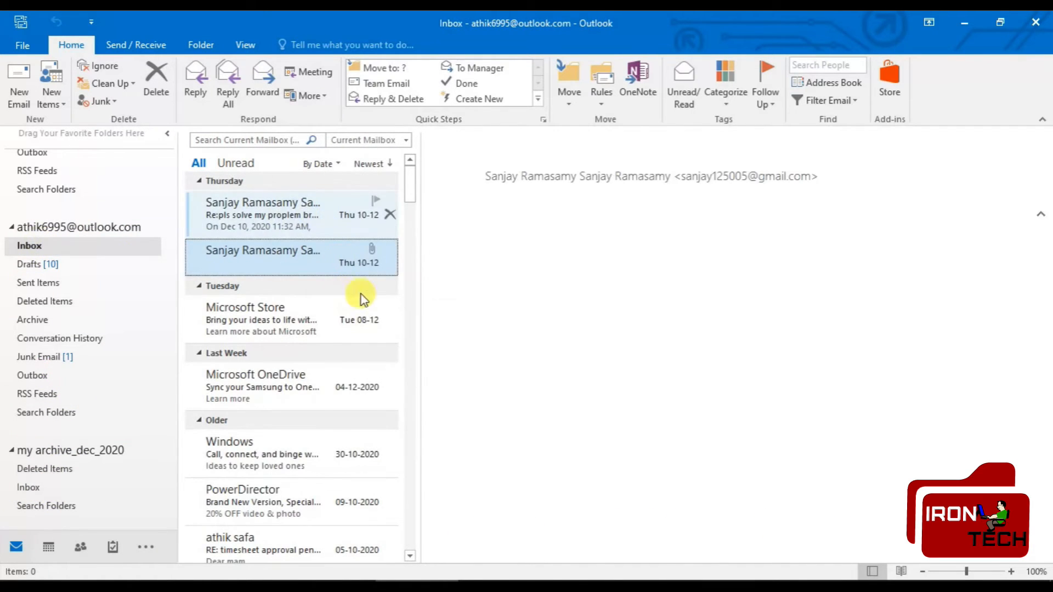
{"action": "left_click_drag", "start_coordinate": [407, 203], "coordinate": [409, 292]}
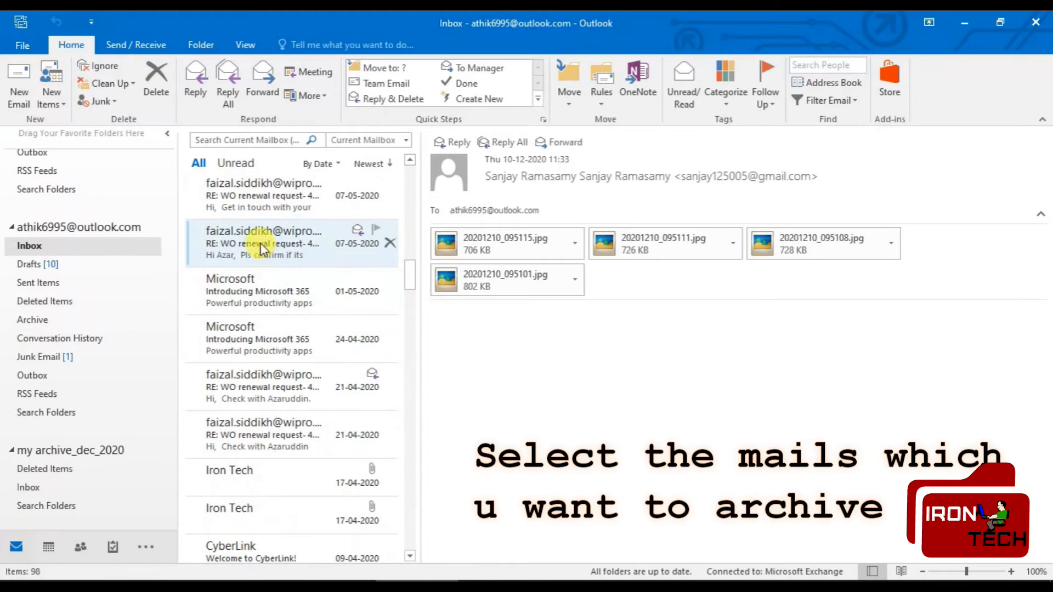
{"action": "scroll", "coordinate": [277, 283], "scroll_direction": "up", "scroll_amount": 8}
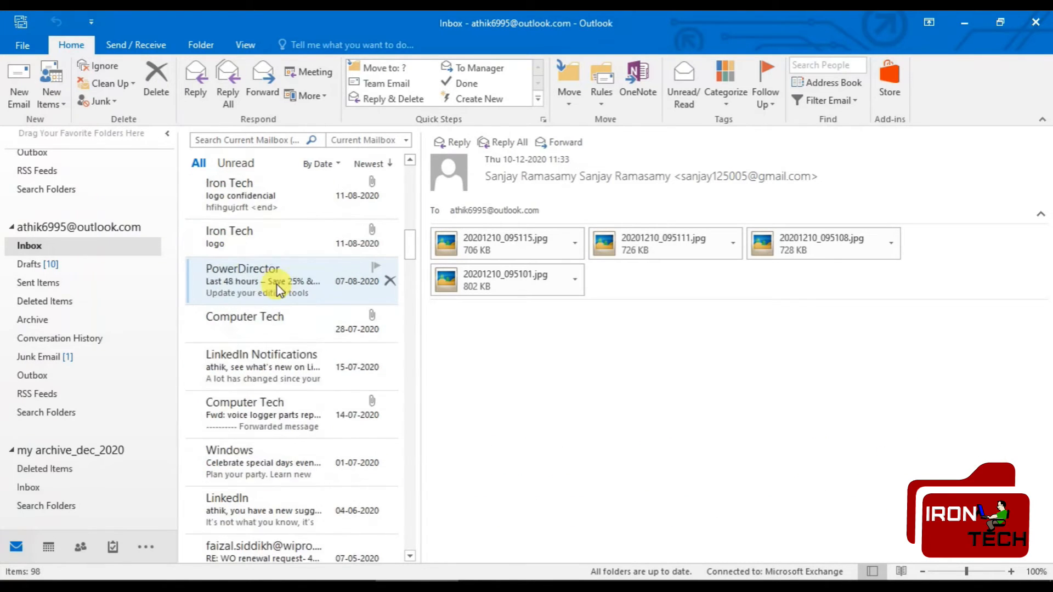
{"action": "scroll", "coordinate": [282, 262], "scroll_direction": "up", "scroll_amount": 5}
{"action": "left_click", "coordinate": [265, 219]}
{"action": "key", "text": "shift+Down"}
{"action": "key", "text": "shift+Down"}
{"action": "key", "text": "shift+Down"}
{"action": "key", "text": "shift+Down"}
{"action": "key", "text": "shift+Down"}
{"action": "key", "text": "shift+Down"}
{"action": "key", "text": "shift+Down"}
{"action": "key", "text": "shift+Down"}
{"action": "key", "text": "shift+Down"}
{"action": "key", "text": "shift+Down"}
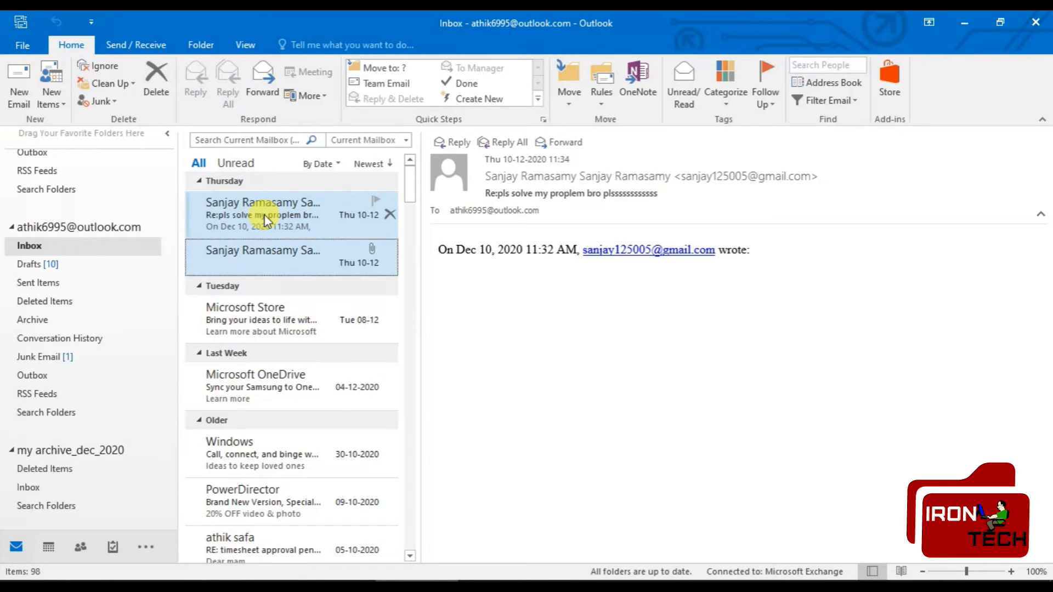
{"action": "key", "text": "shift+Down"}
{"action": "key", "text": "shift+Down"}
{"action": "key", "text": "shift+Down"}
{"action": "key", "text": "shift+Down"}
{"action": "key", "text": "shift+Down"}
{"action": "key", "text": "shift+Down"}
{"action": "key", "text": "shift+Down"}
{"action": "key", "text": "shift+Down"}
{"action": "key", "text": "shift+Down"}
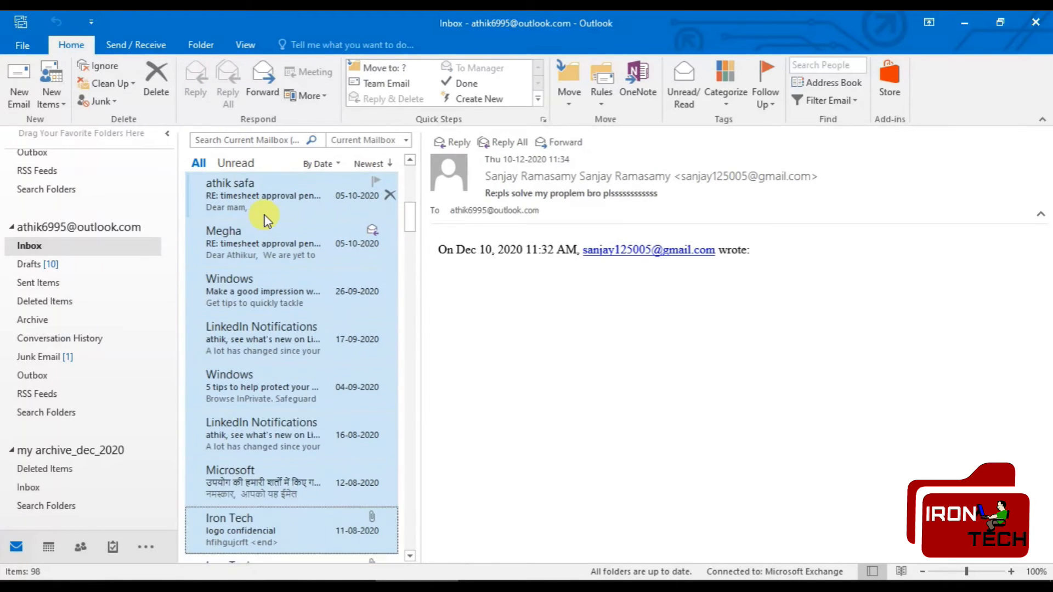
{"action": "key", "text": "shift+Down"}
{"action": "key", "text": "shift+Down"}
{"action": "key", "text": "shift+Down"}
{"action": "key", "text": "shift+Down"}
{"action": "key", "text": "shift+Down"}
{"action": "key", "text": "shift+Down"}
{"action": "key", "text": "shift+Down"}
{"action": "key", "text": "shift+Down"}
{"action": "key", "text": "shift+Down"}
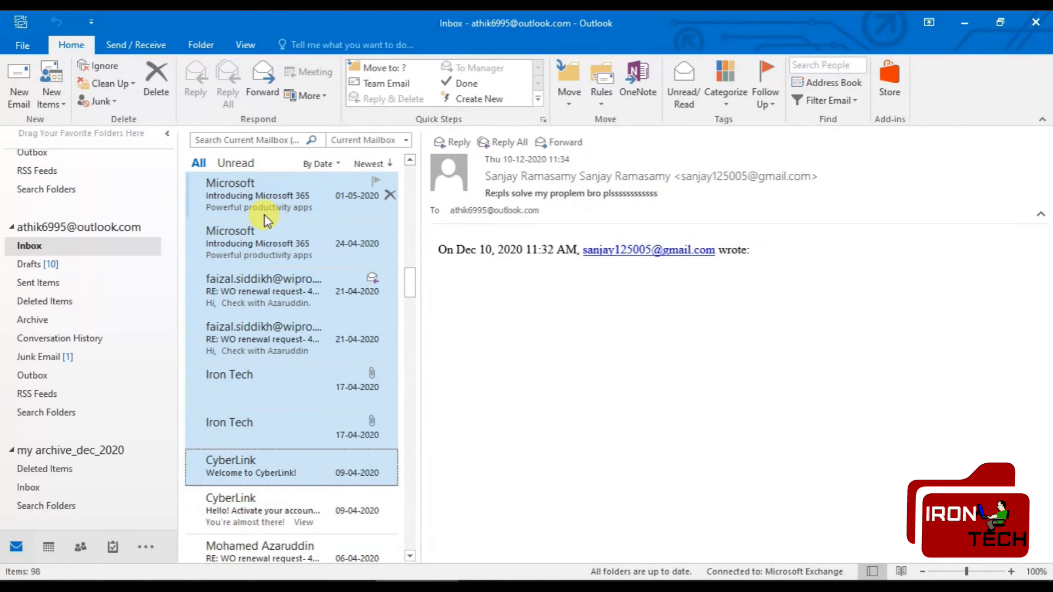
{"action": "key", "text": "shift+Down"}
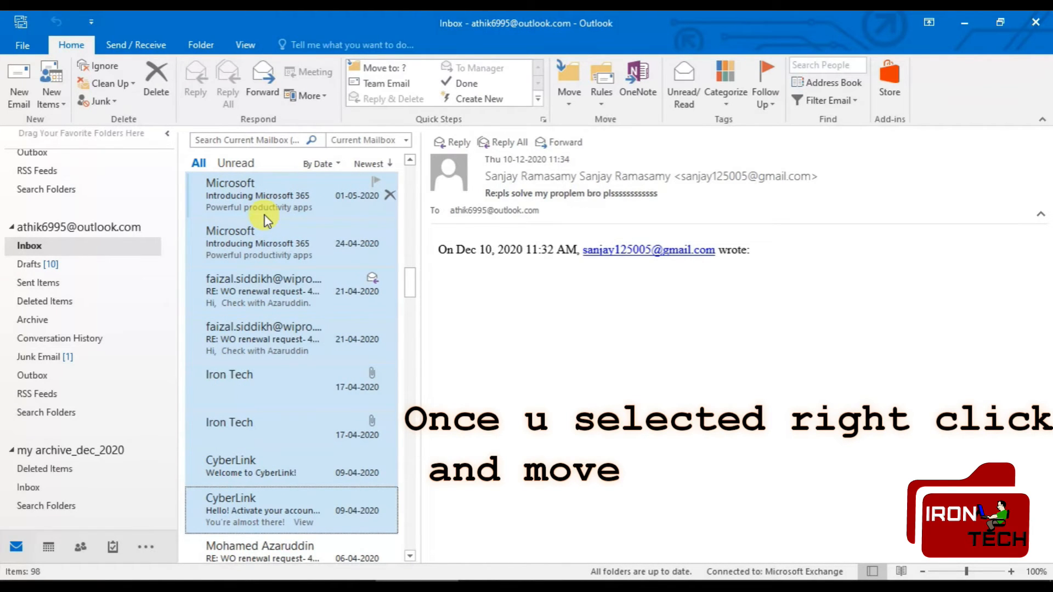
{"action": "right_click", "coordinate": [271, 236]}
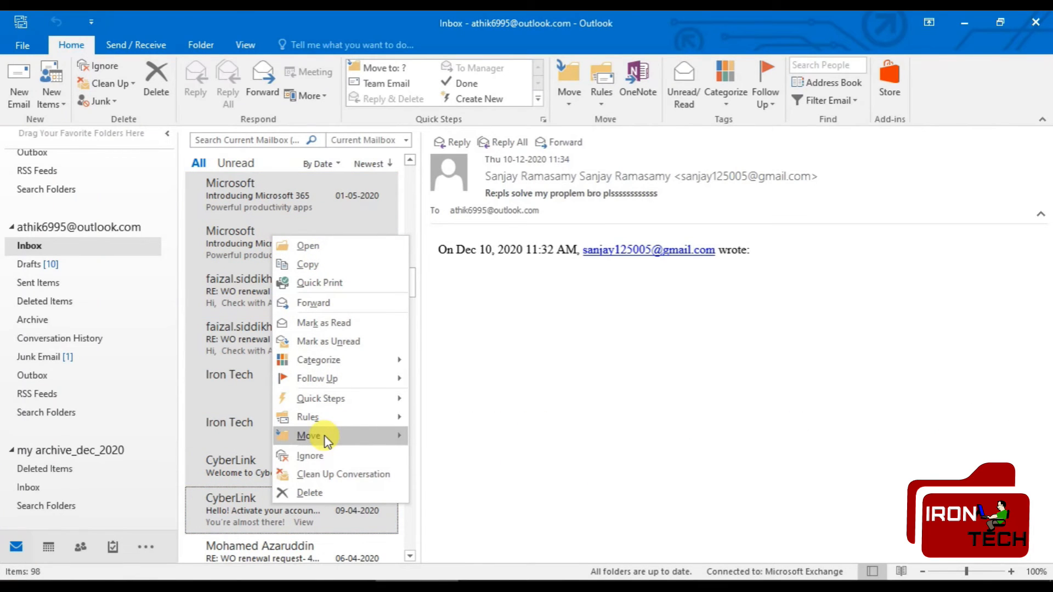
{"action": "left_click", "coordinate": [377, 437]}
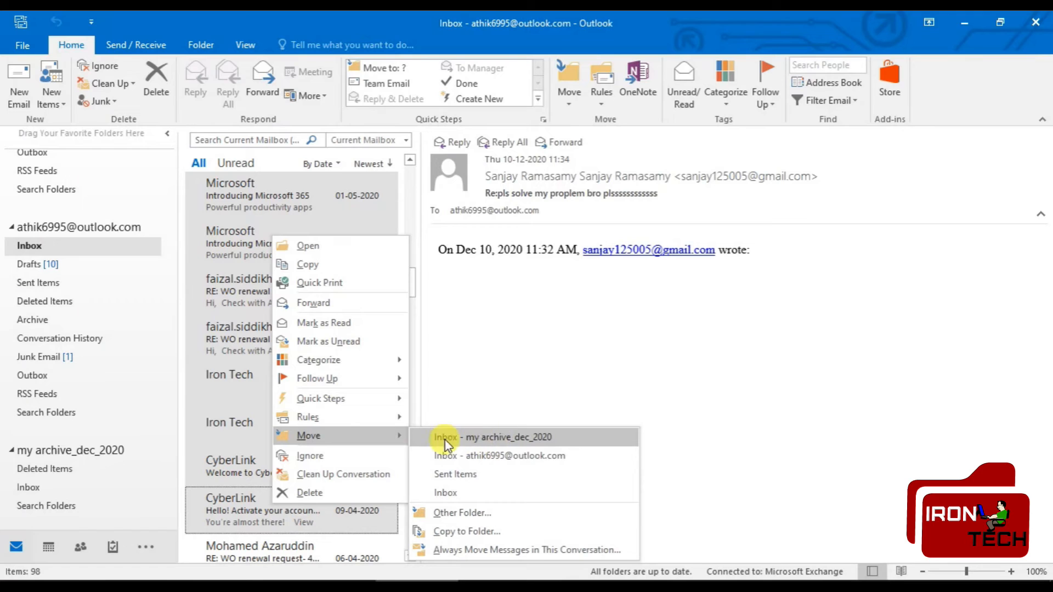
{"action": "left_click", "coordinate": [473, 443]}
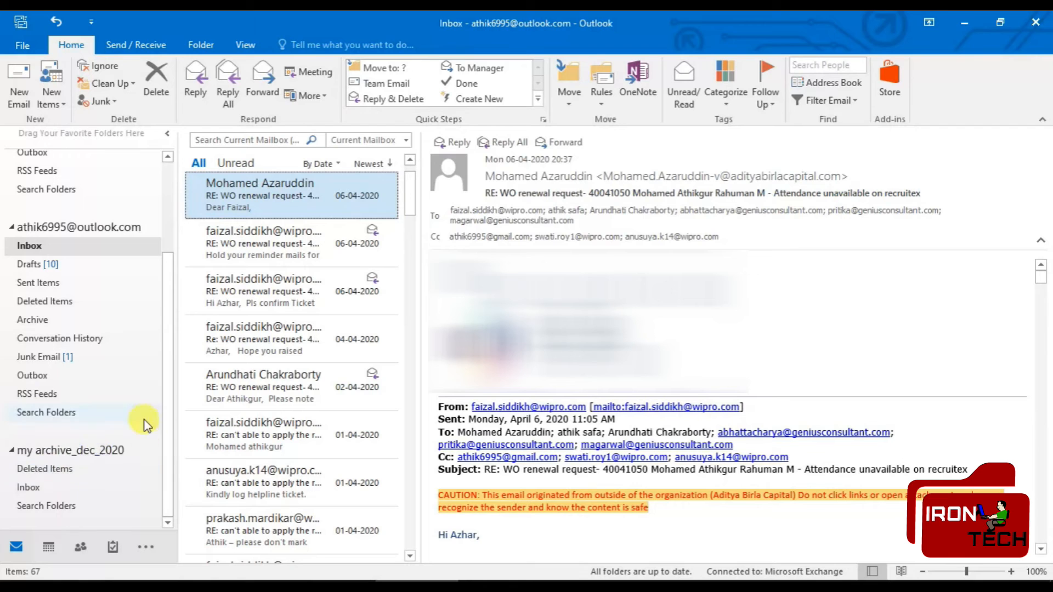
Step: Open the Inbox of my archive_dec_2020 and review the archived mails
{"action": "left_click", "coordinate": [39, 487]}
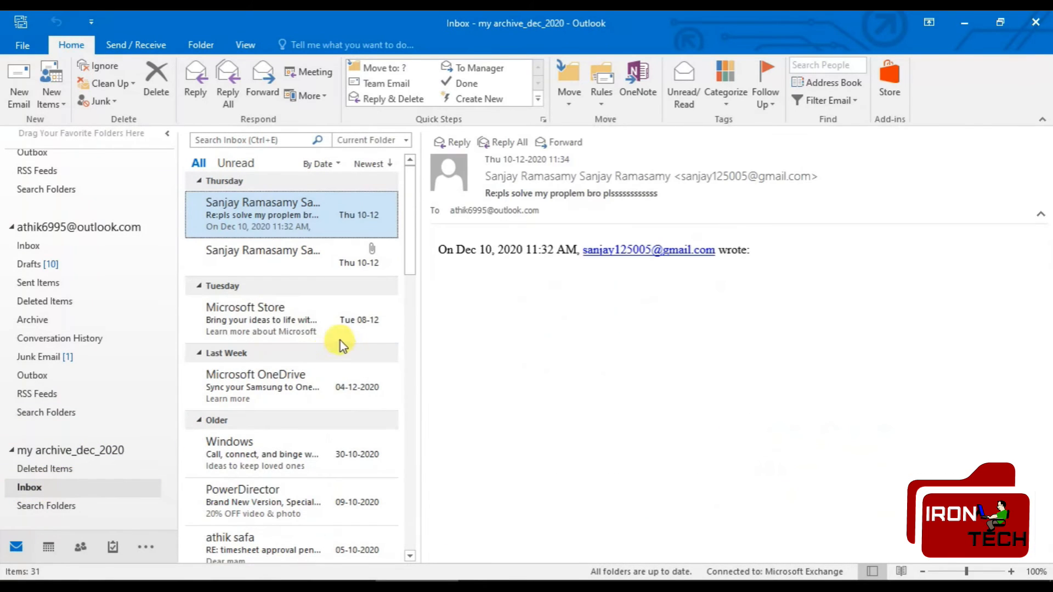
{"action": "scroll", "coordinate": [320, 387], "scroll_direction": "down", "scroll_amount": 10}
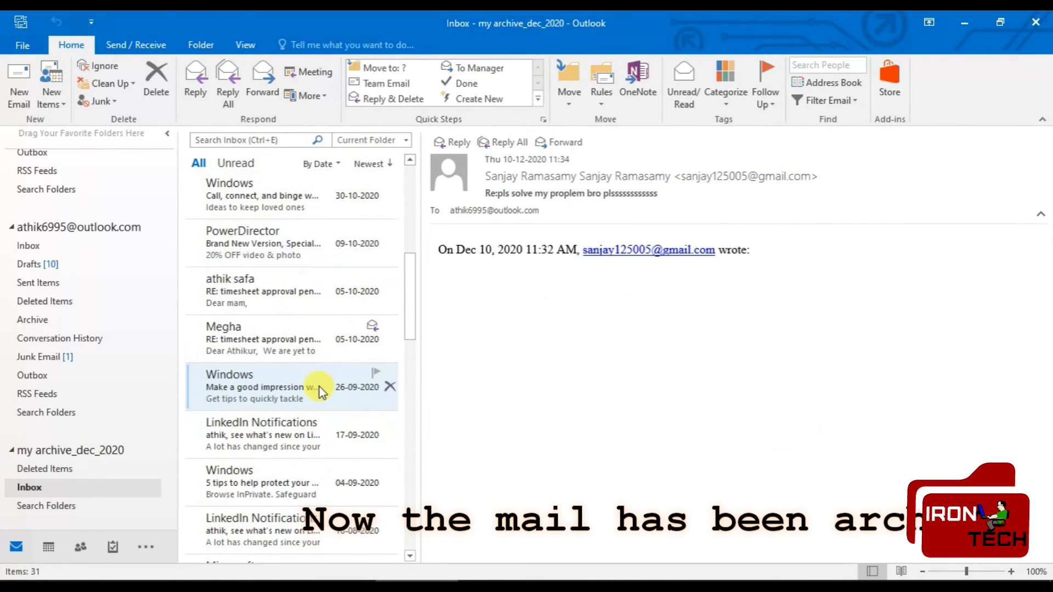
{"action": "scroll", "coordinate": [319, 388], "scroll_direction": "down", "scroll_amount": 5}
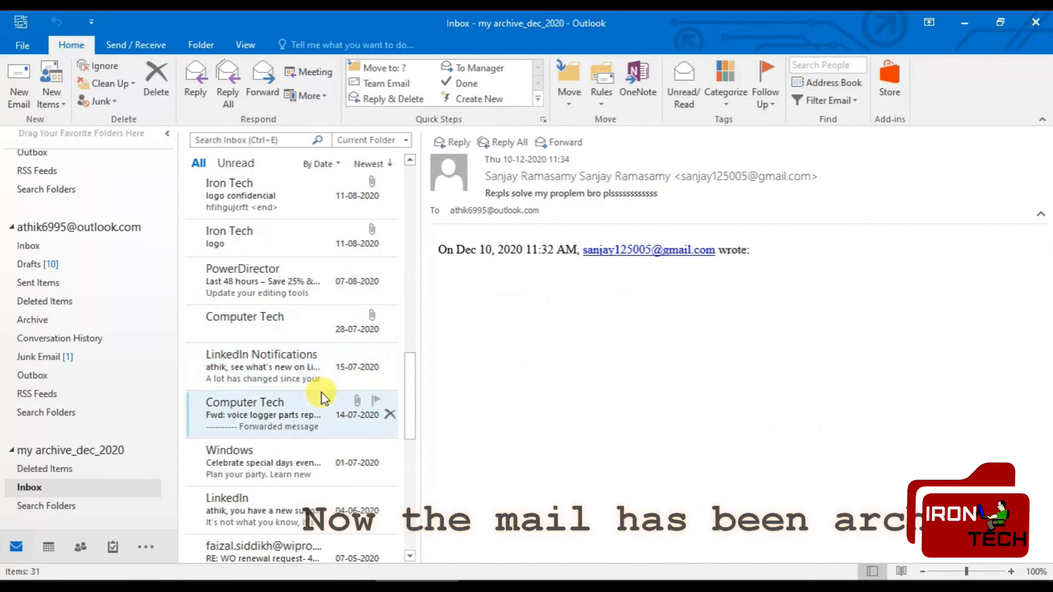
{"action": "scroll", "coordinate": [319, 397], "scroll_direction": "down", "scroll_amount": 5}
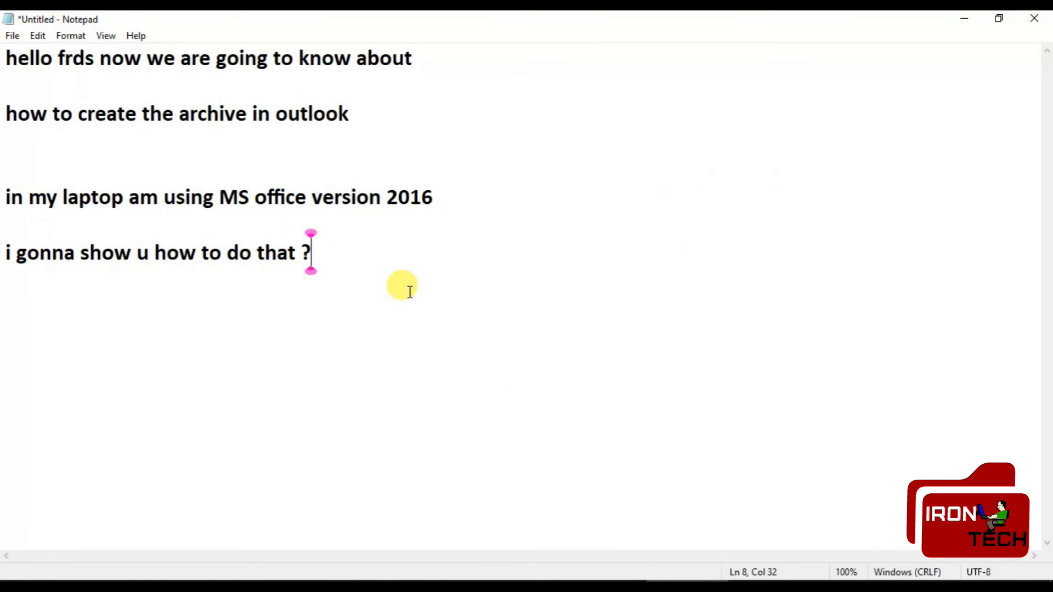
Step: In the Notepad note, add the line "it's very simple method to create archive" after one blank line
{"action": "key", "text": "Return"}
{"action": "key", "text": "Return"}
{"action": "type", "text": "it's "}
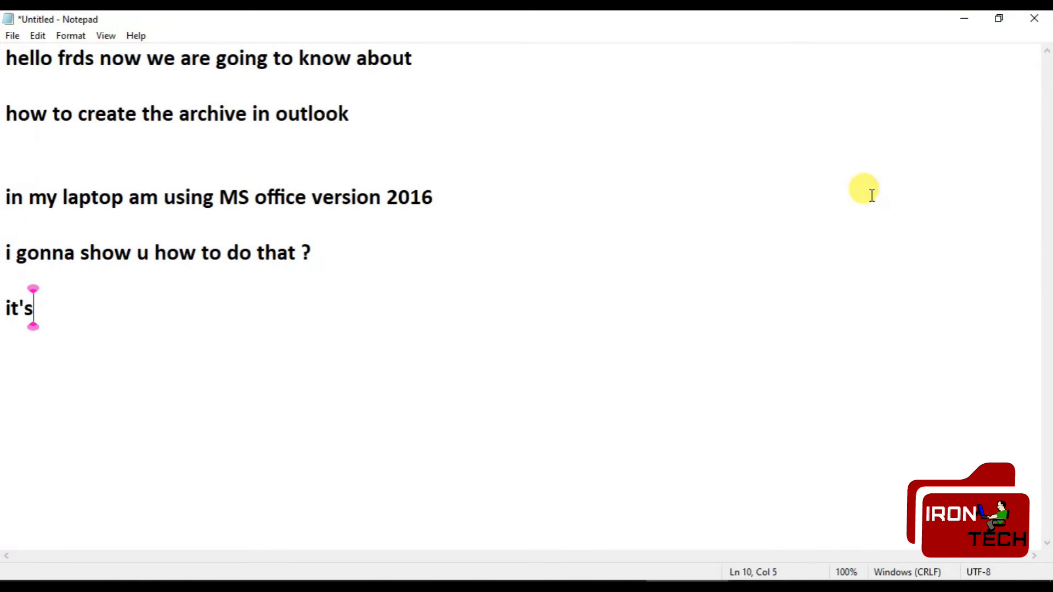
{"action": "type", "text": "very si"}
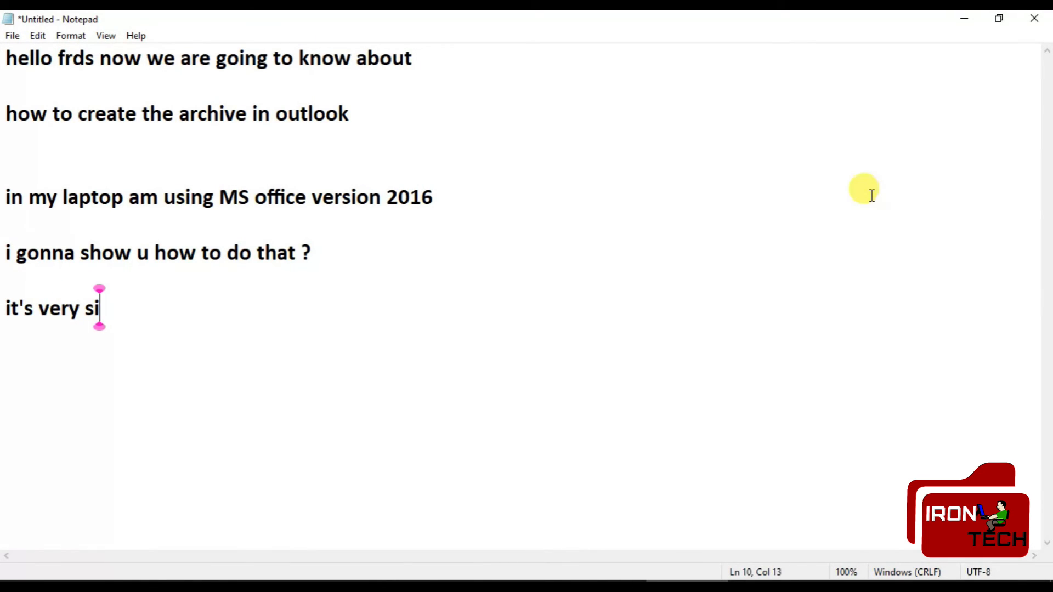
{"action": "type", "text": "mple meth"}
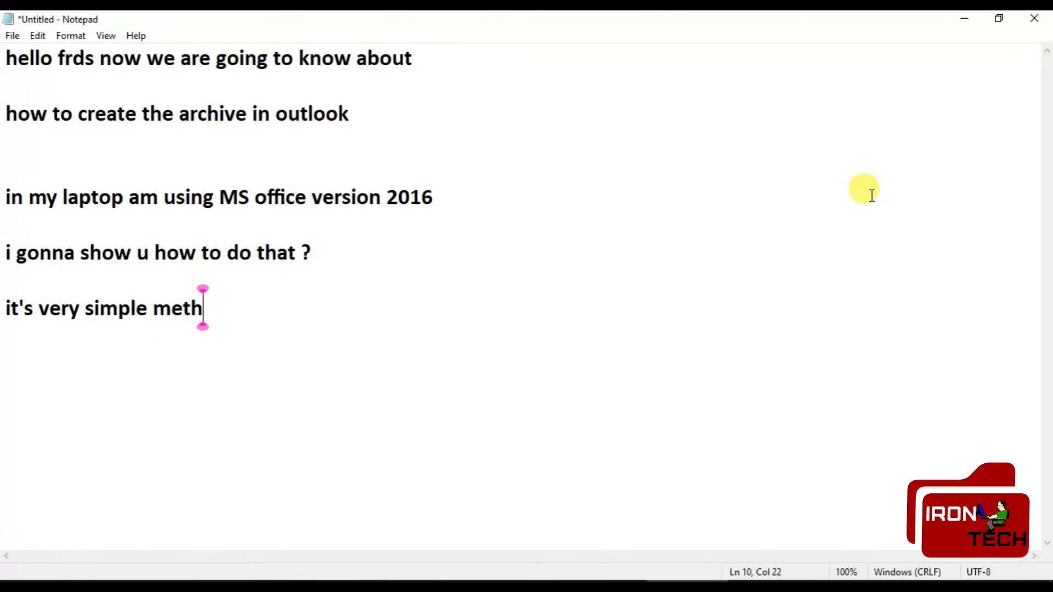
{"action": "type", "text": "od to "}
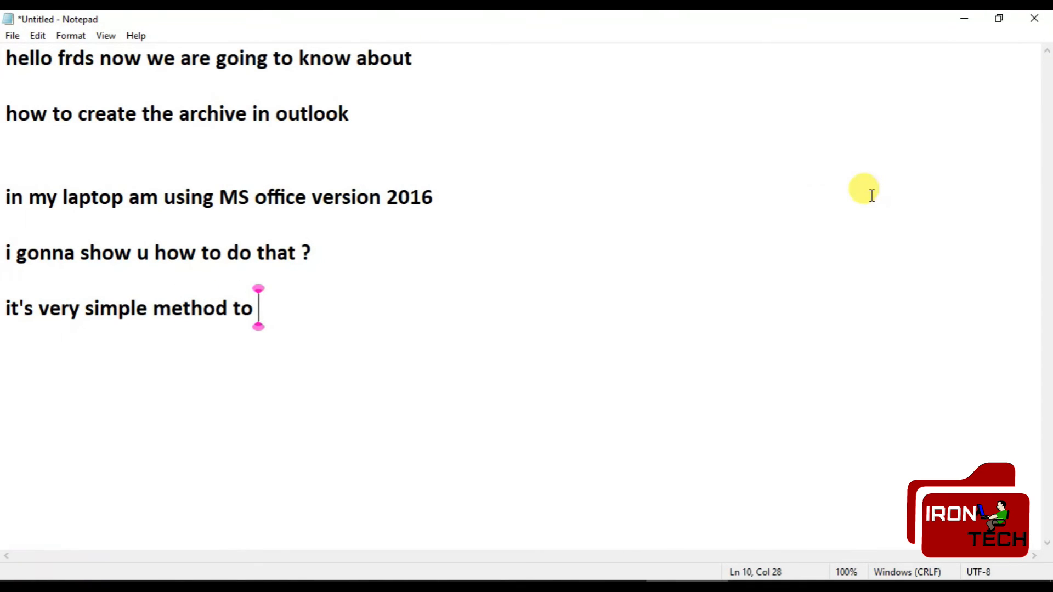
{"action": "type", "text": "create "}
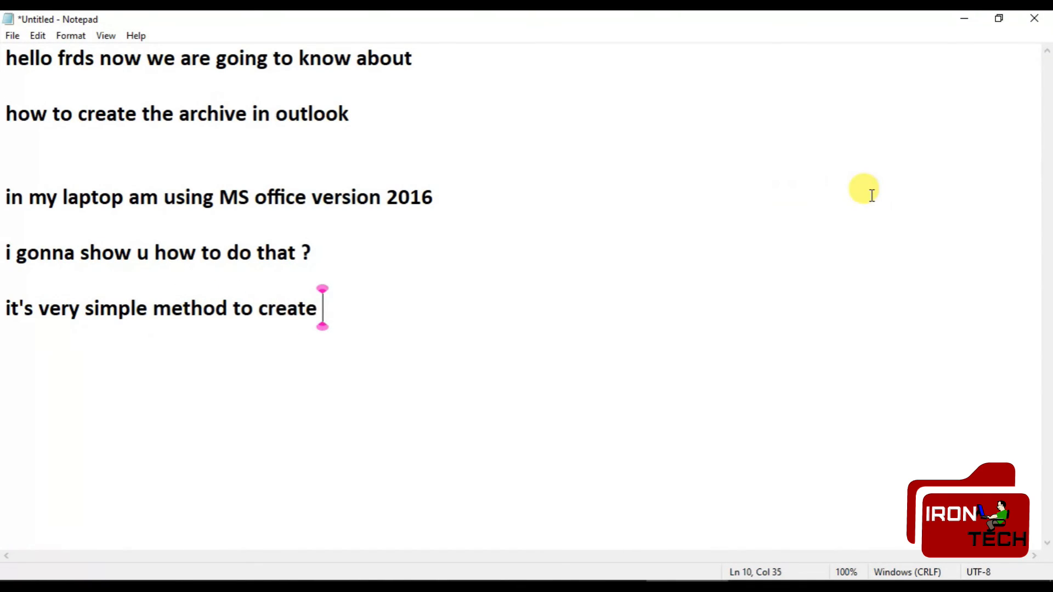
{"action": "type", "text": "archive"}
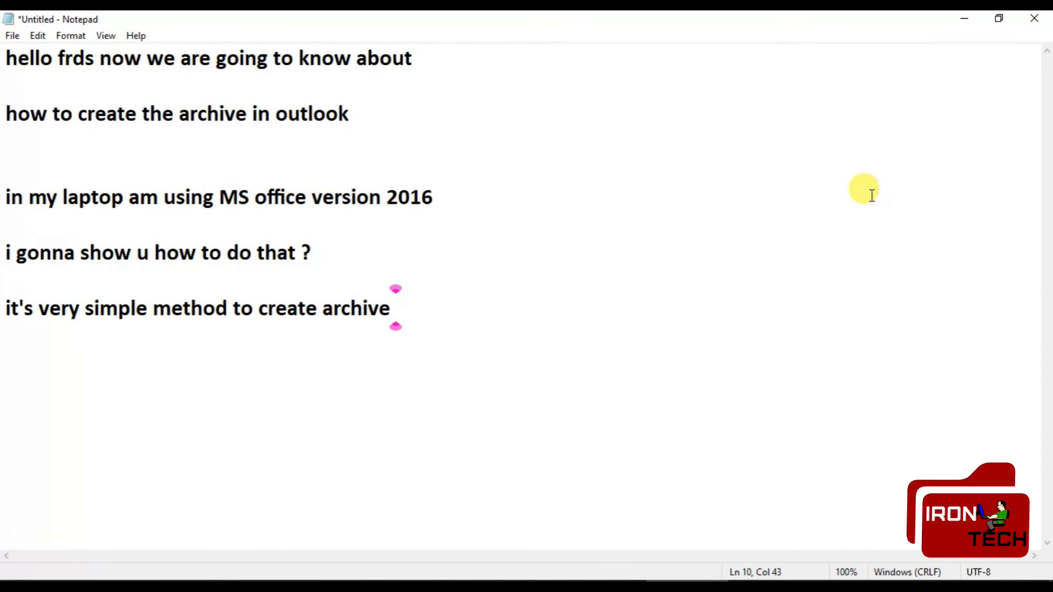
Step: Add the line "pls try it and give comment in comment box" to the note after one blank line
{"action": "key", "text": "Return"}
{"action": "key", "text": "Return"}
{"action": "type", "text": "pls tyr"}
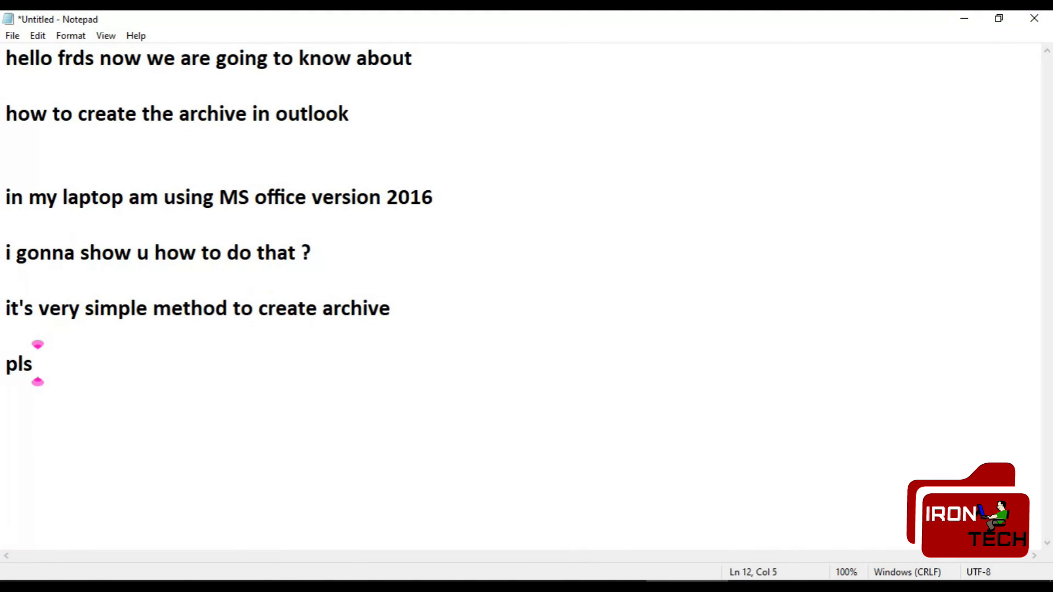
{"action": "key", "text": "BackSpace"}
{"action": "key", "text": "BackSpace"}
{"action": "key", "text": "BackSpace"}
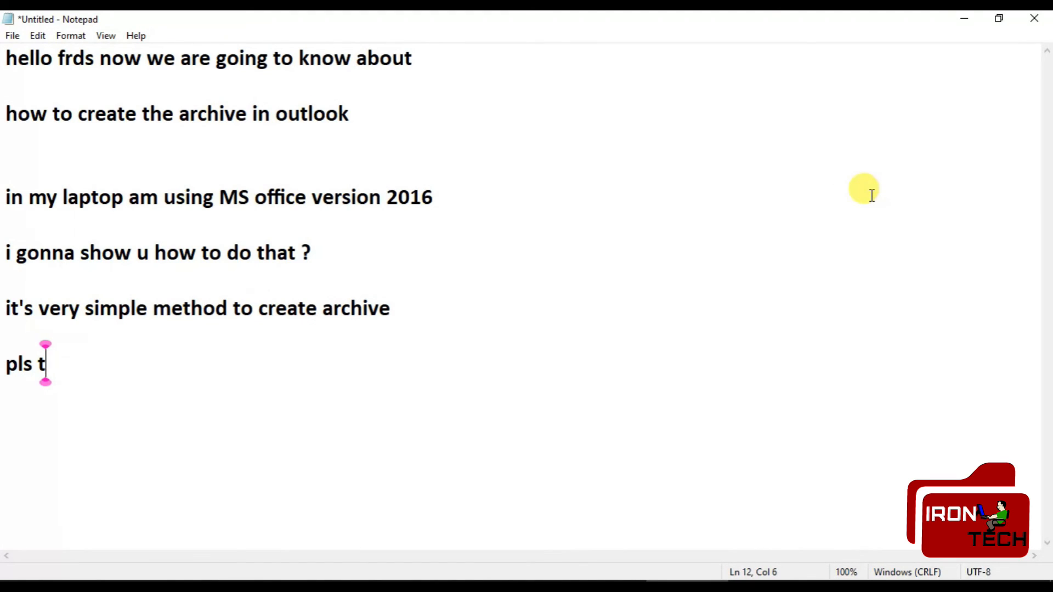
{"action": "type", "text": "ry it "}
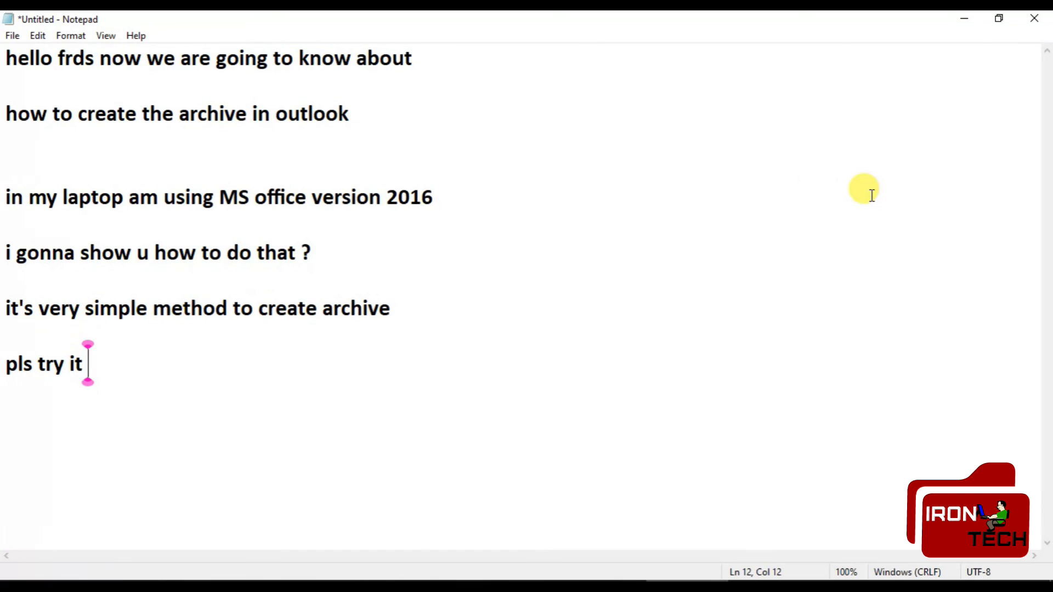
{"action": "type", "text": "ans"}
{"action": "key", "text": "BackSpace"}
{"action": "type", "text": "d give "}
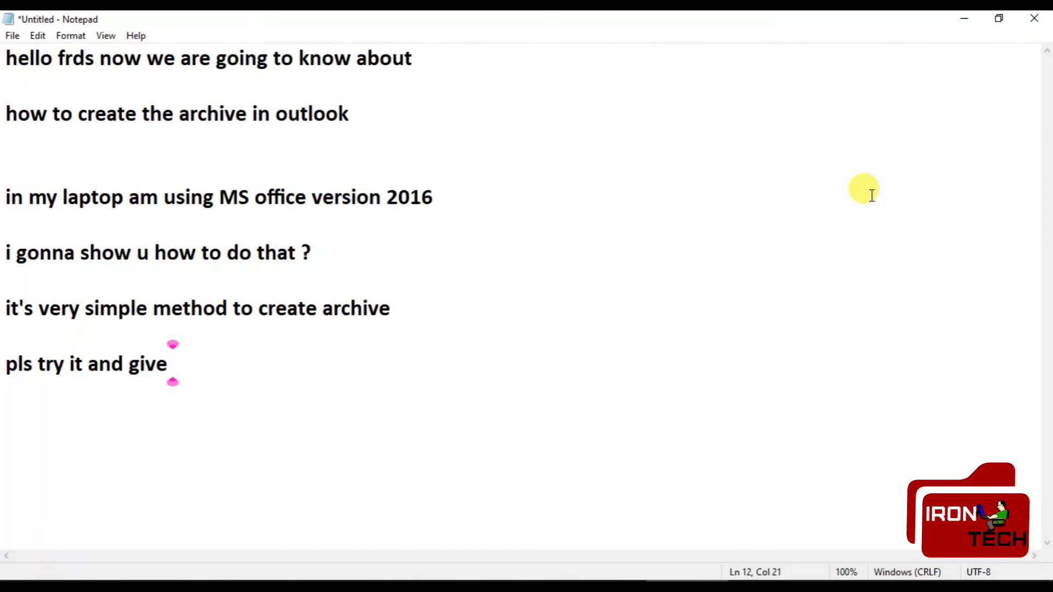
{"action": "type", "text": "comment"}
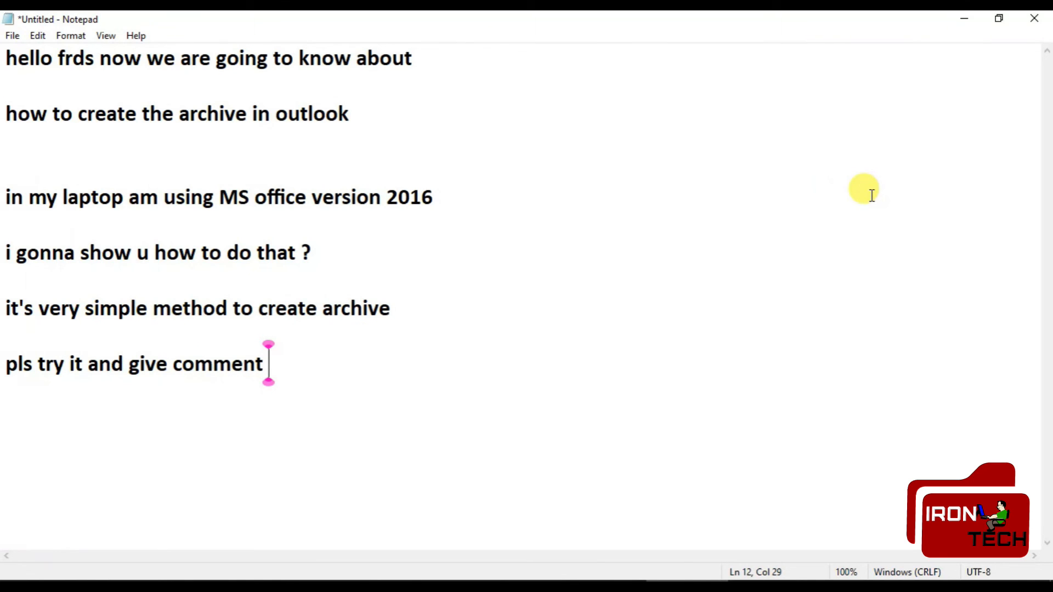
{"action": "type", "text": " in com"}
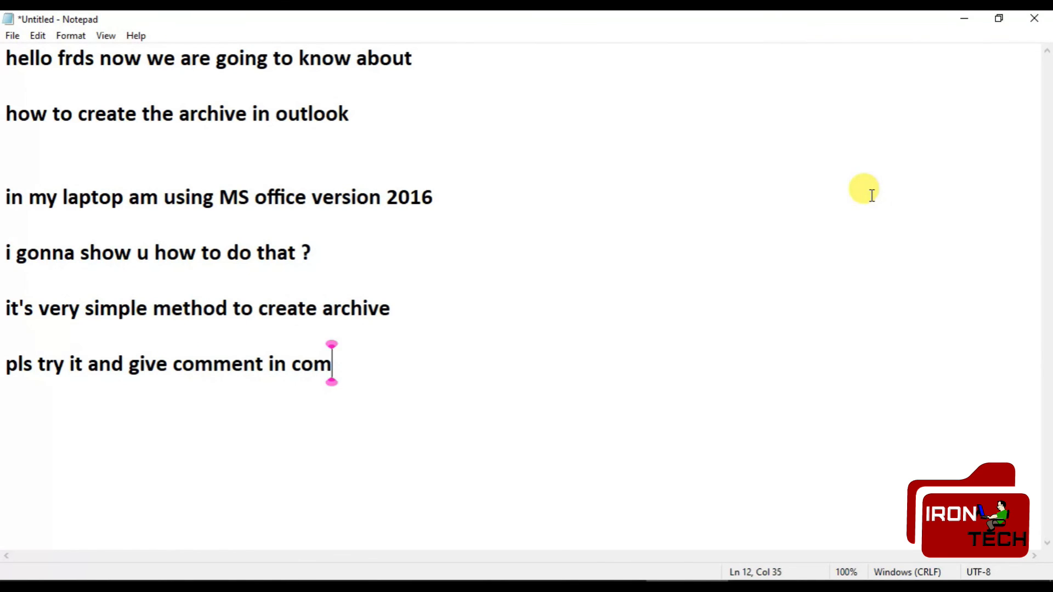
{"action": "type", "text": "ment bo"}
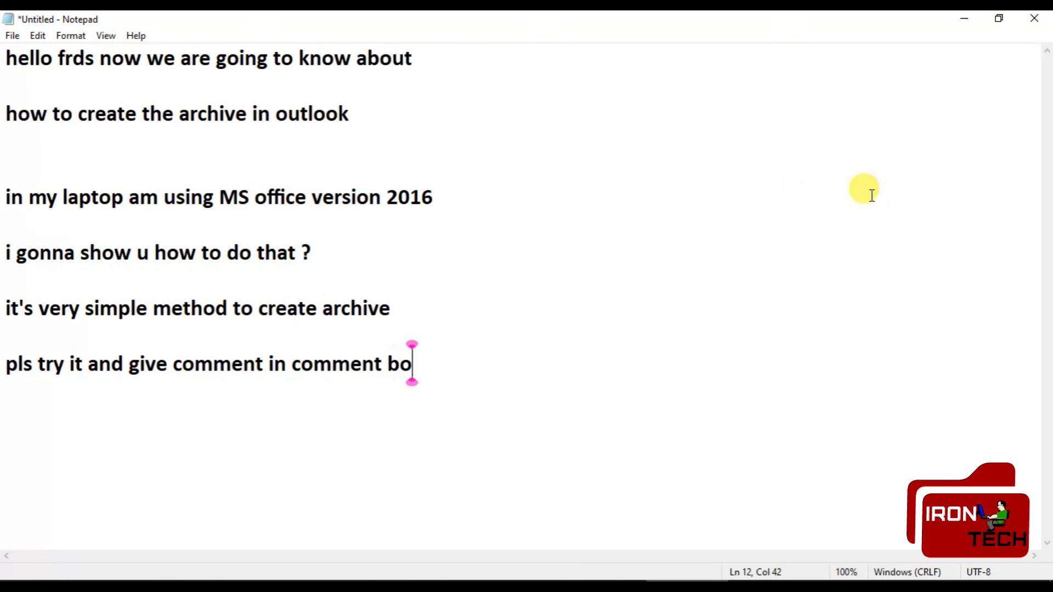
{"action": "type", "text": "x"}
Step: Add the line "who are all done this process" to the note after one blank line
{"action": "key", "text": "Return"}
{"action": "key", "text": "Return"}
{"action": "type", "text": "who are "}
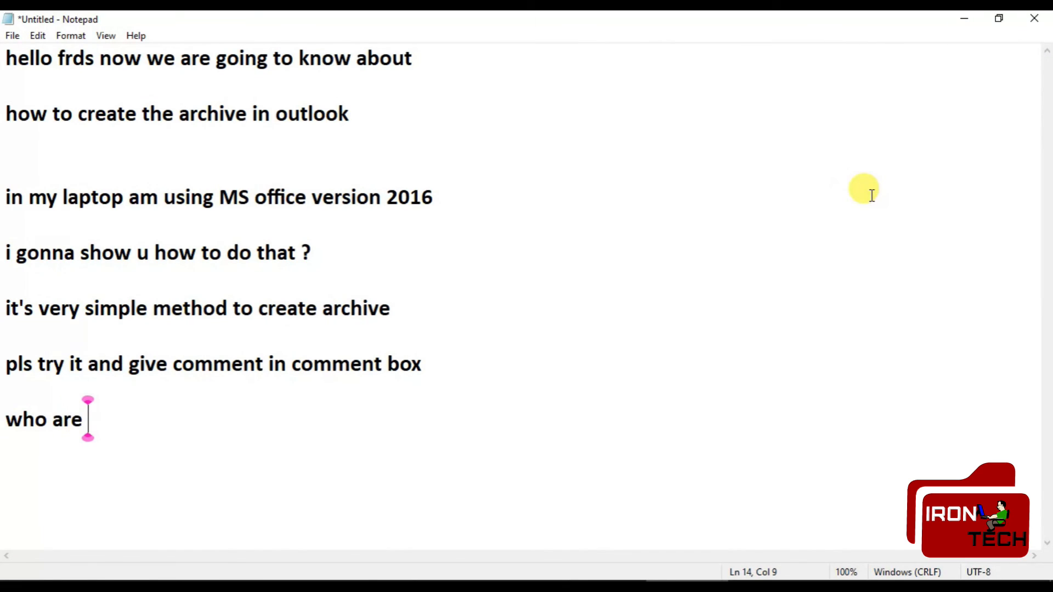
{"action": "type", "text": "all done "}
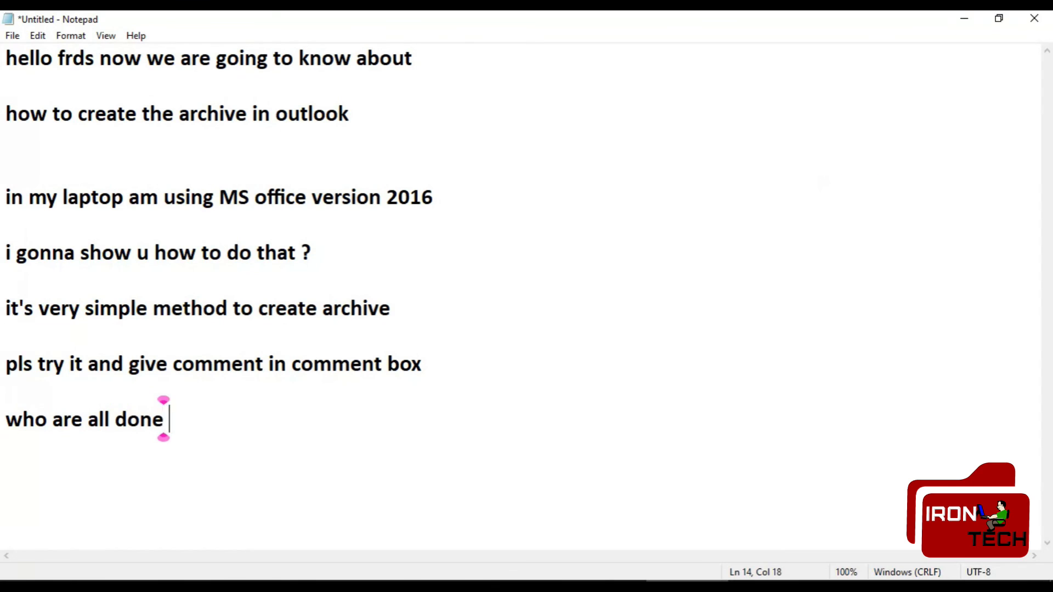
{"action": "type", "text": "this pro"}
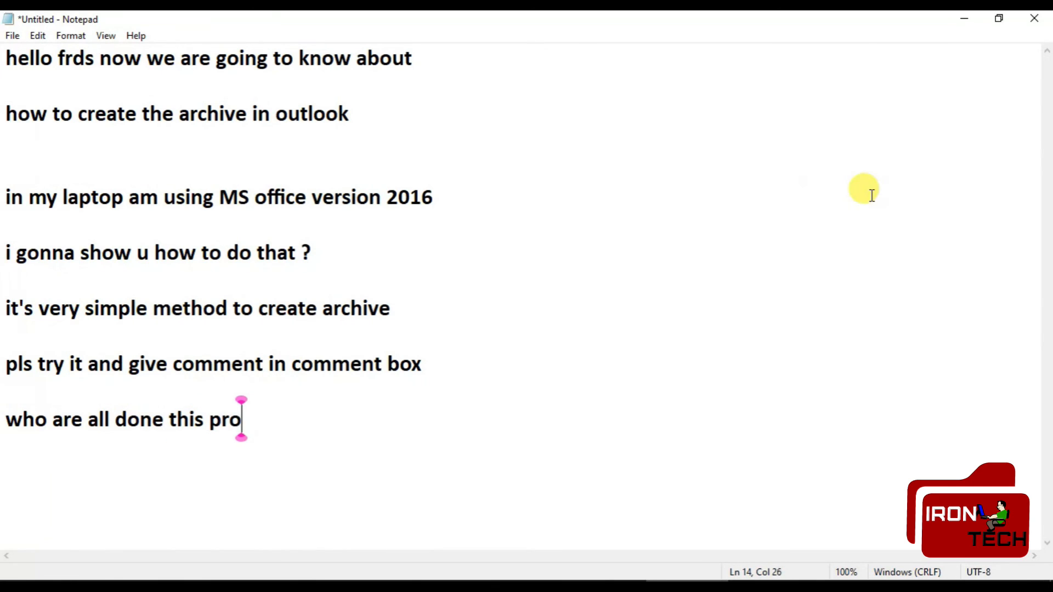
{"action": "type", "text": "cess"}
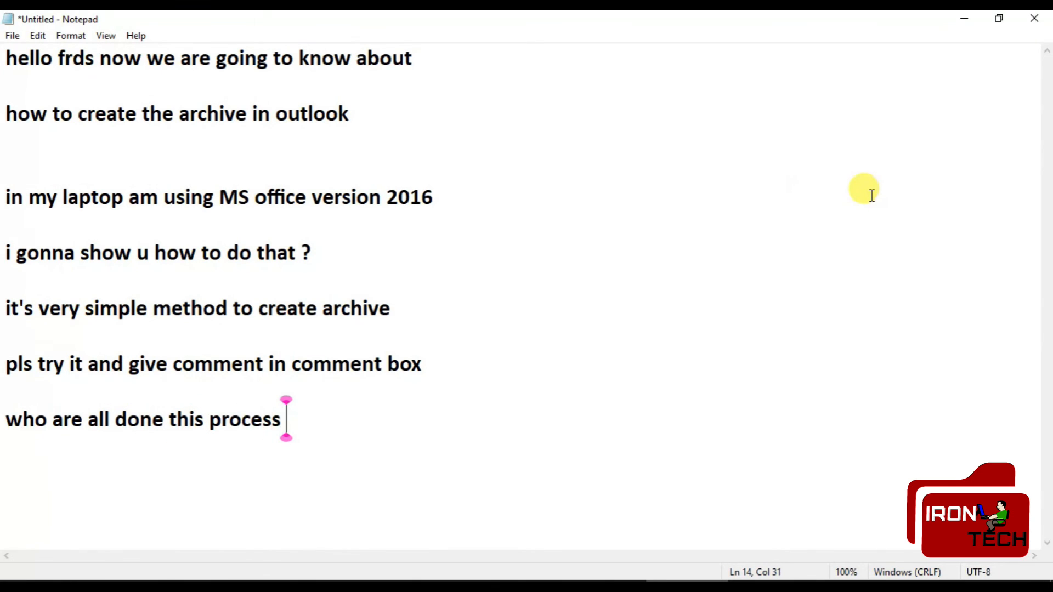
Step: Close the note with the line "thanks you...." after one blank line
{"action": "key", "text": "Return"}
{"action": "key", "text": "Return"}
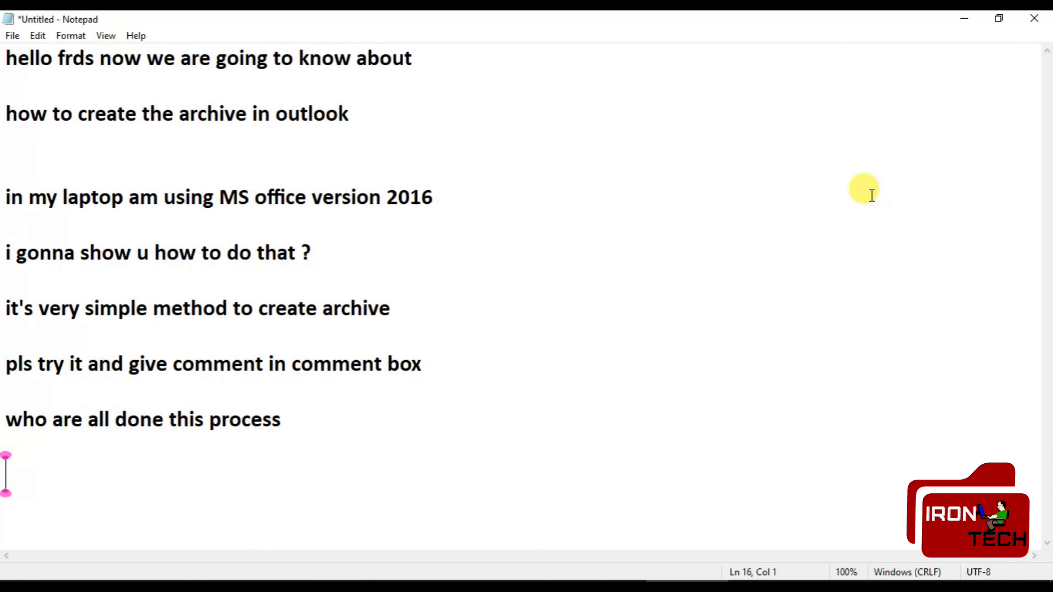
{"action": "type", "text": "thanks "}
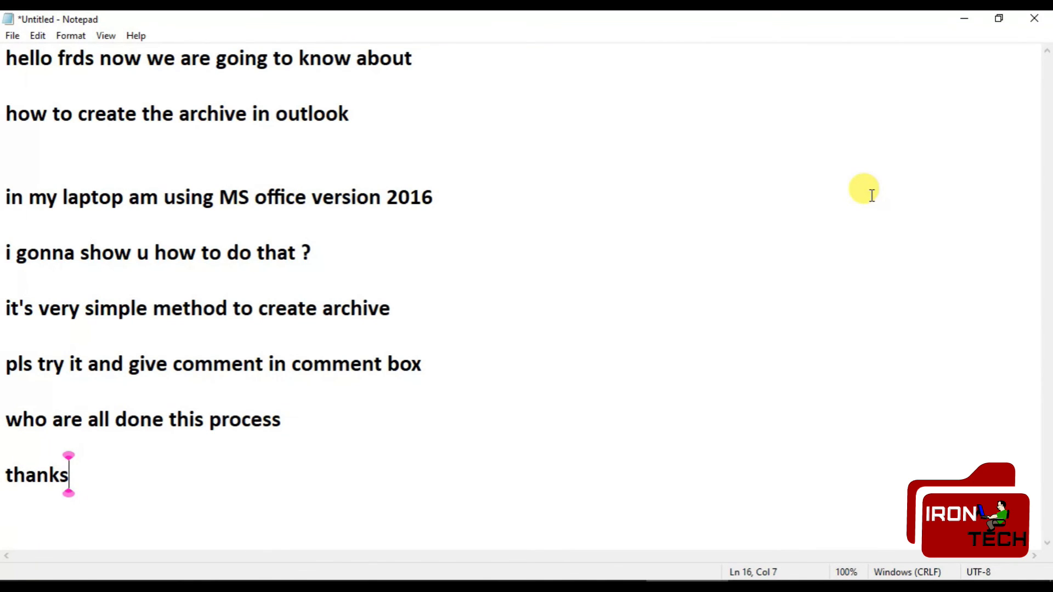
{"action": "type", "text": " you...."}
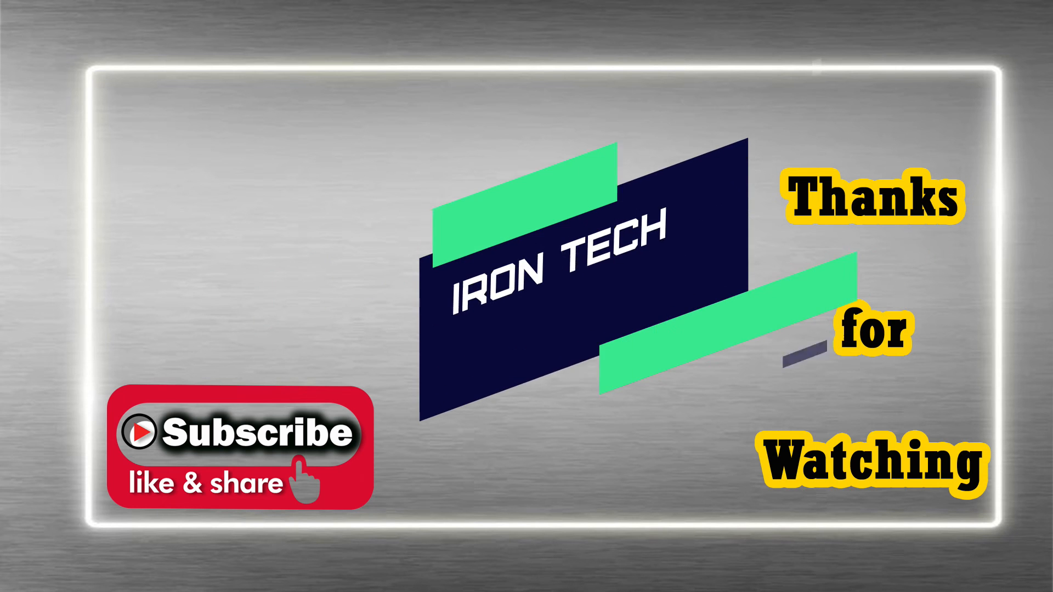